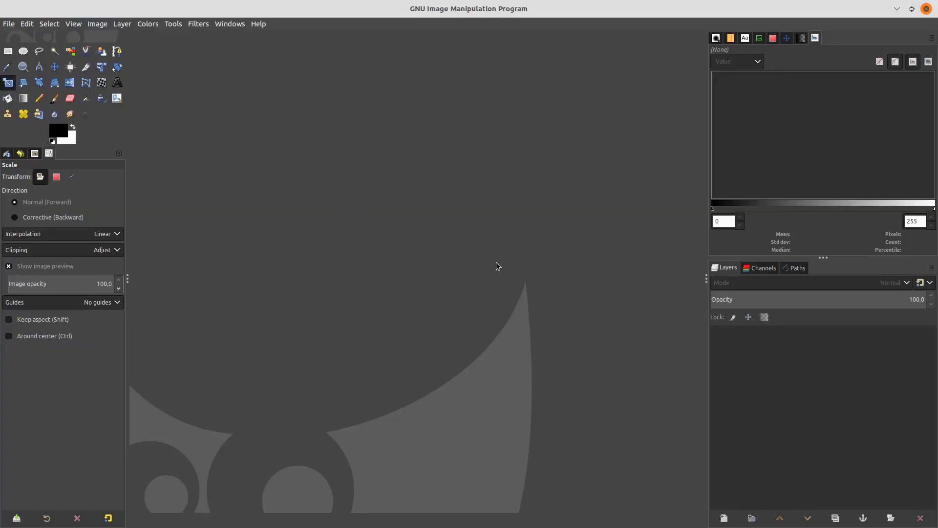
Create a new 1920×1080 white image.
left_click(14, 24)
left_click(14, 37)
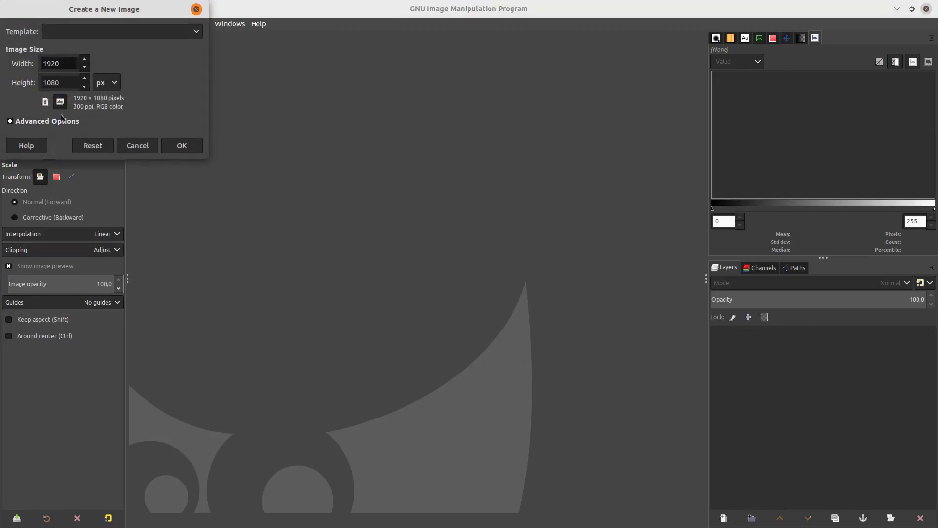
left_click(182, 146)
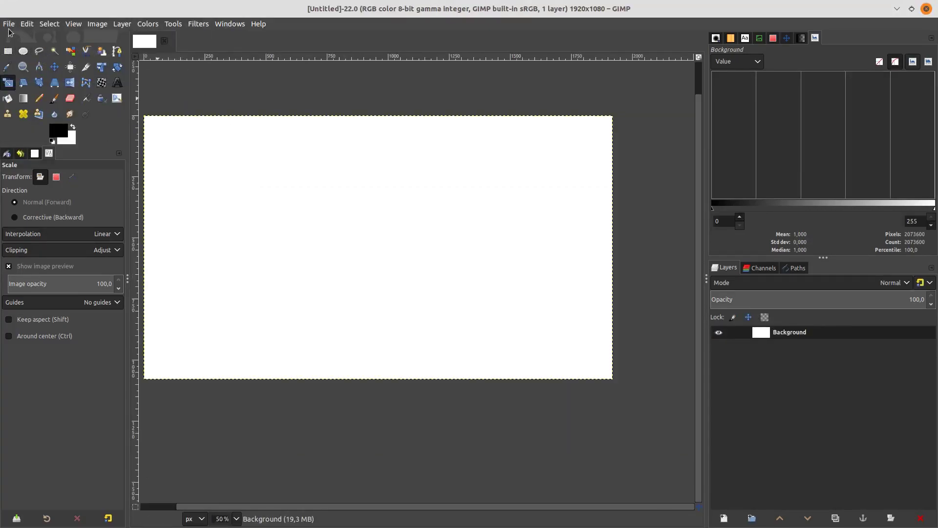
Add beautiful-coast-h2o-1001682(1).jpg as a layer, converted to the working colour space.
left_click(14, 25)
left_click(49, 77)
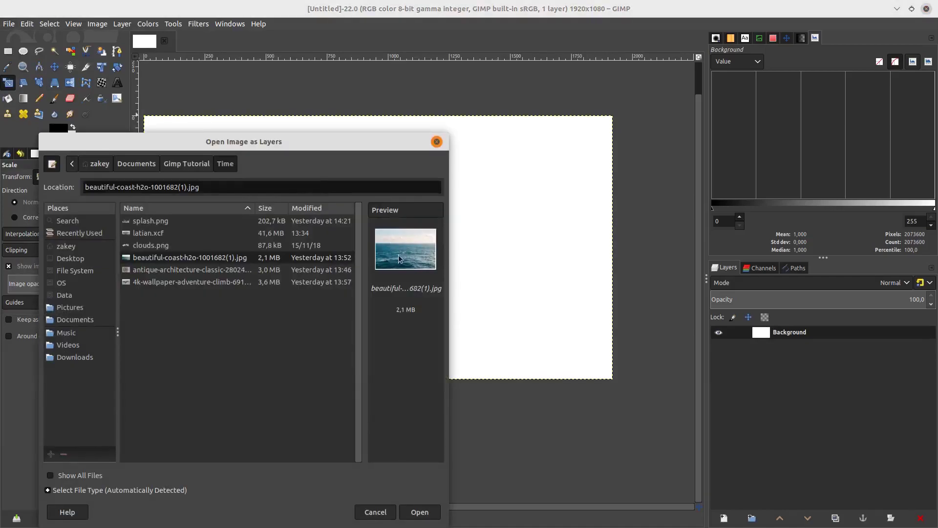
left_click(426, 515)
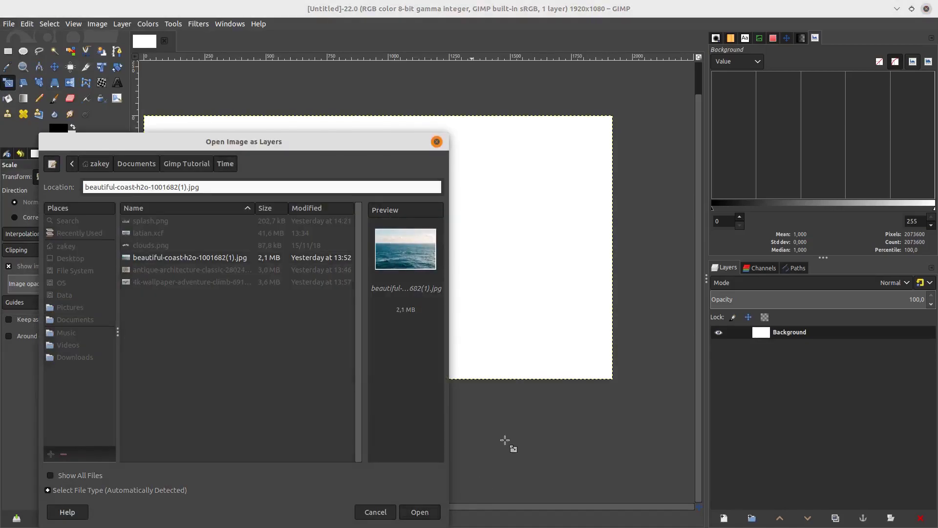
left_click(580, 340)
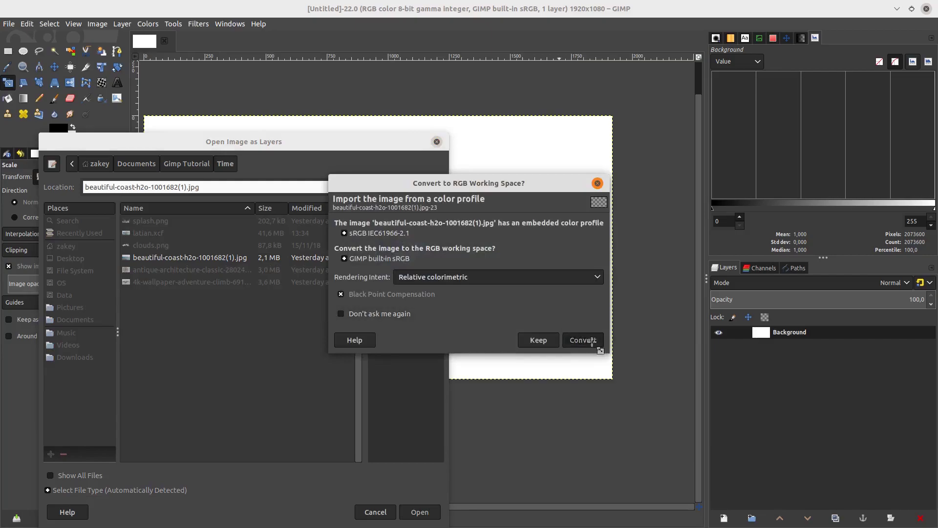
key("minus")
key("minus")
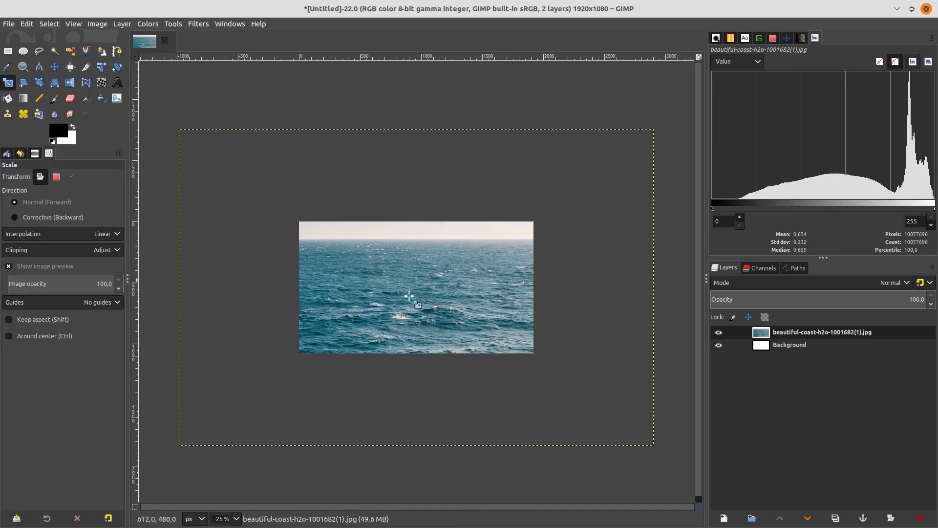
Scale the sea photo layer up to 2176×1450.
left_click_drag(654, 445, 418, 323)
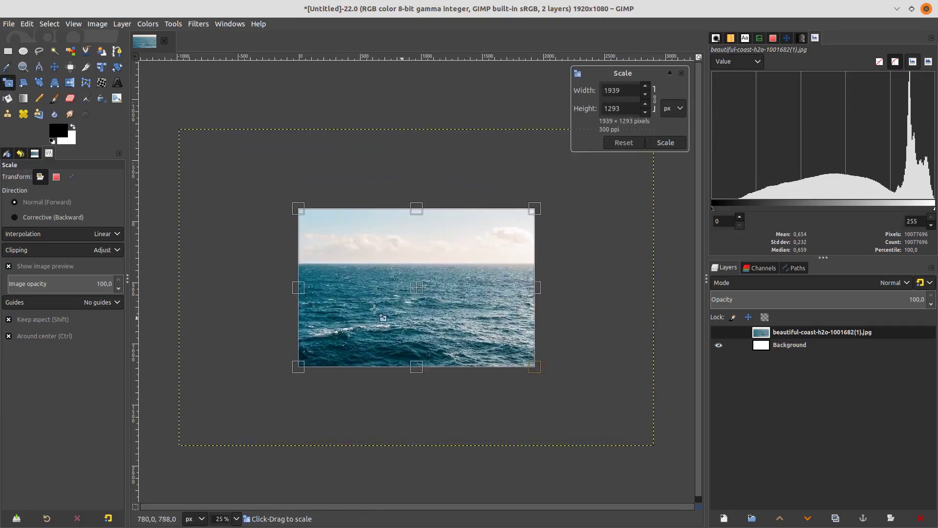
mouse_move(418, 323)
left_mouse_down()
mouse_move(450, 347)
mouse_move(430, 321)
left_mouse_up()
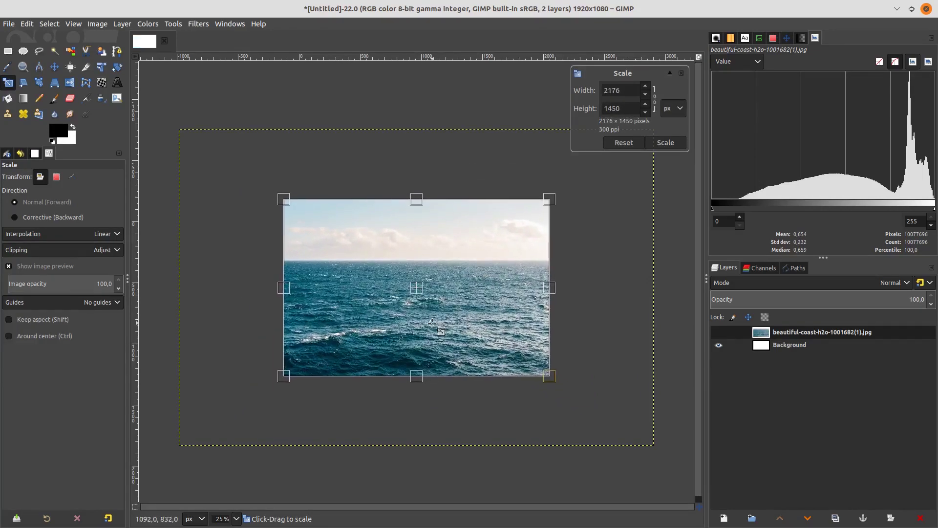
key("Return")
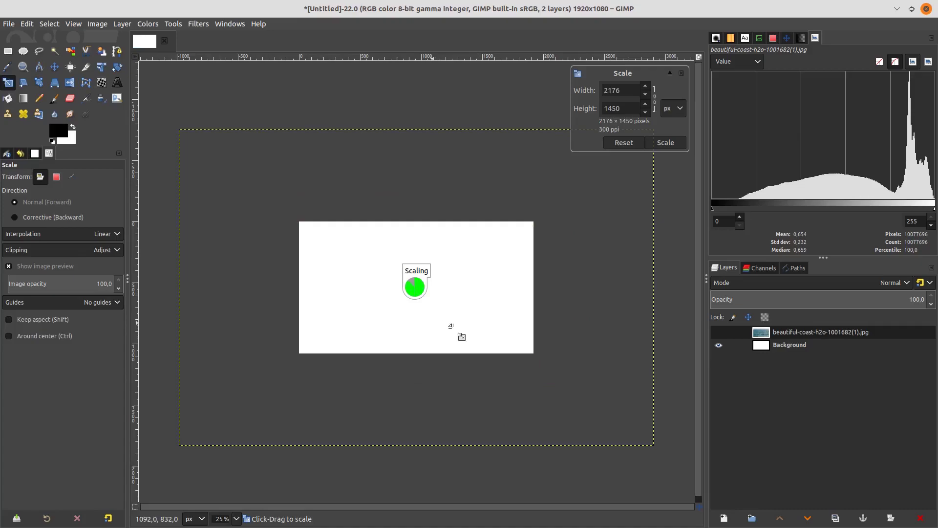
scroll(450, 325, "up", 1, "ctrl")
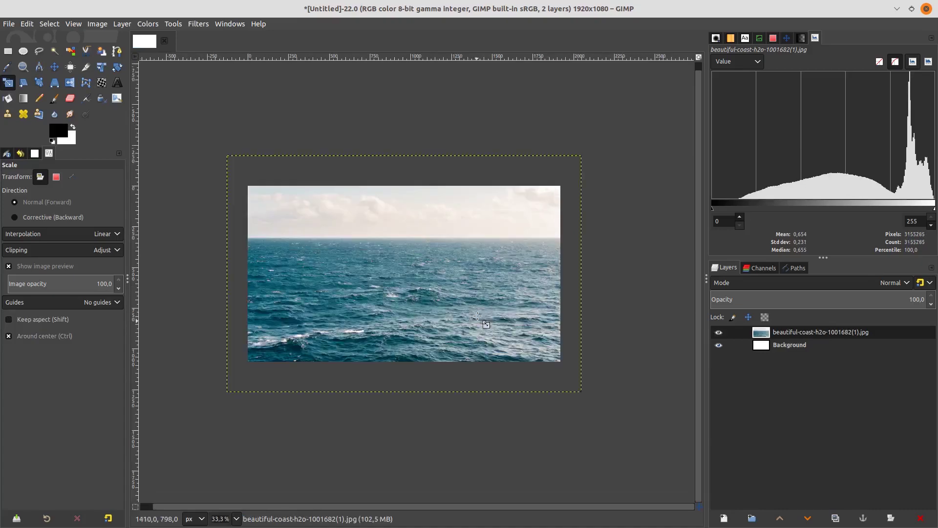
Move the sea photo about 300 px down so white shows above it.
left_click(55, 66)
left_click_drag(418, 243, 418, 316)
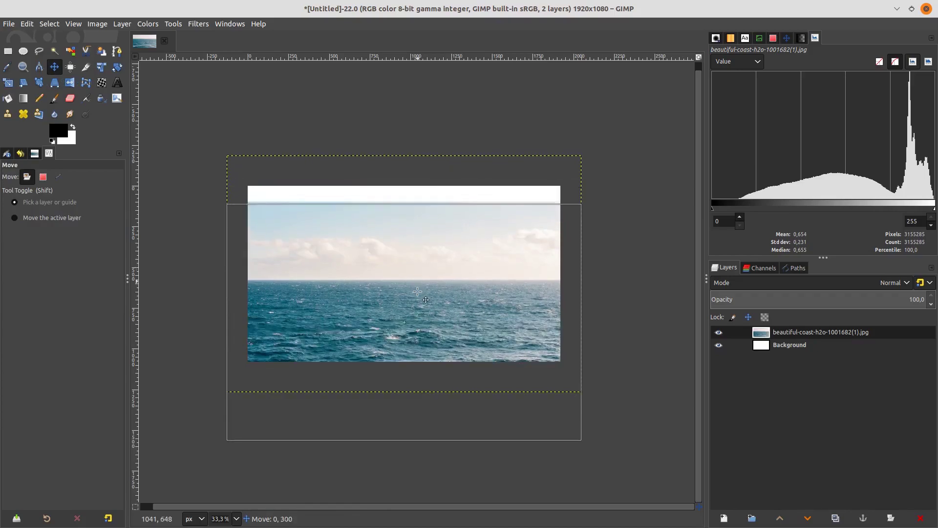
left_click(247, 309)
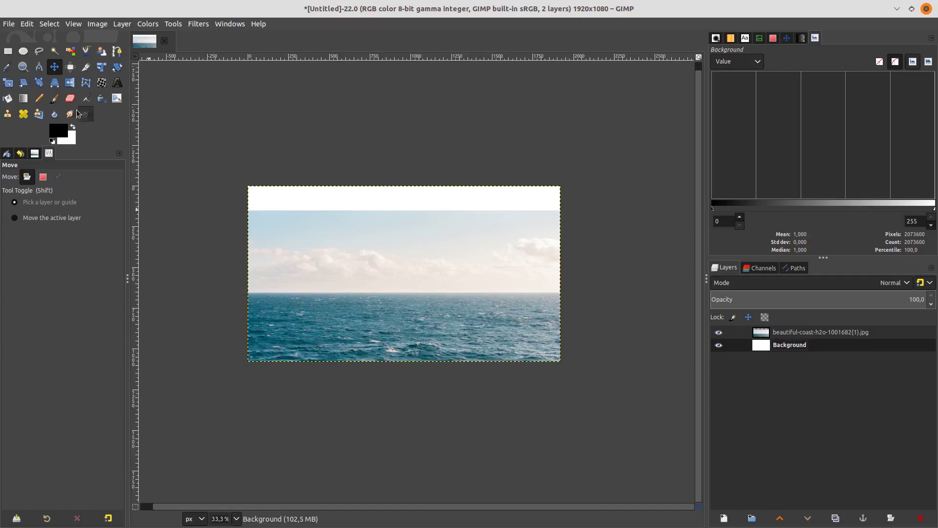
left_click(800, 333)
Add a fully white layer mask to the sea photo layer.
right_click(800, 332)
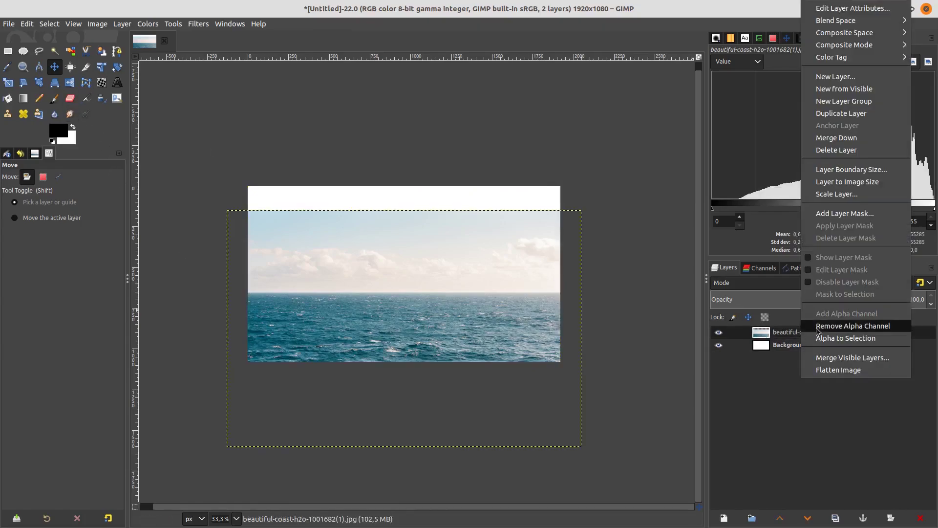
left_click(843, 215)
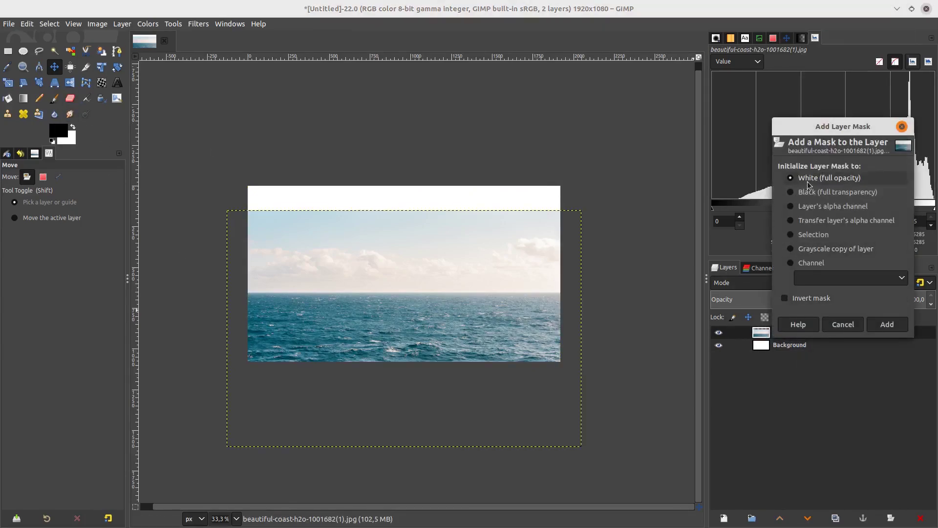
left_click(905, 325)
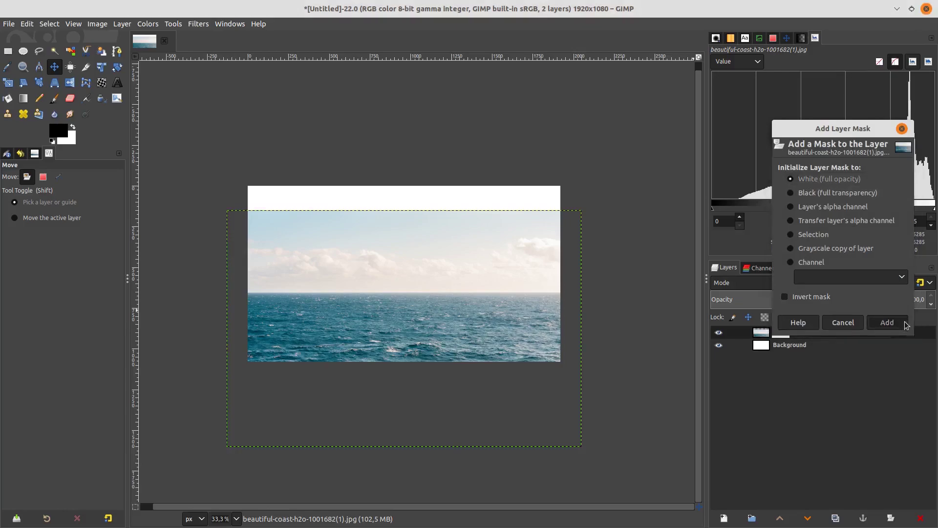
Draw a vertical FG-to-Transparent gradient on the mask from image top to the sea.
left_click(23, 99)
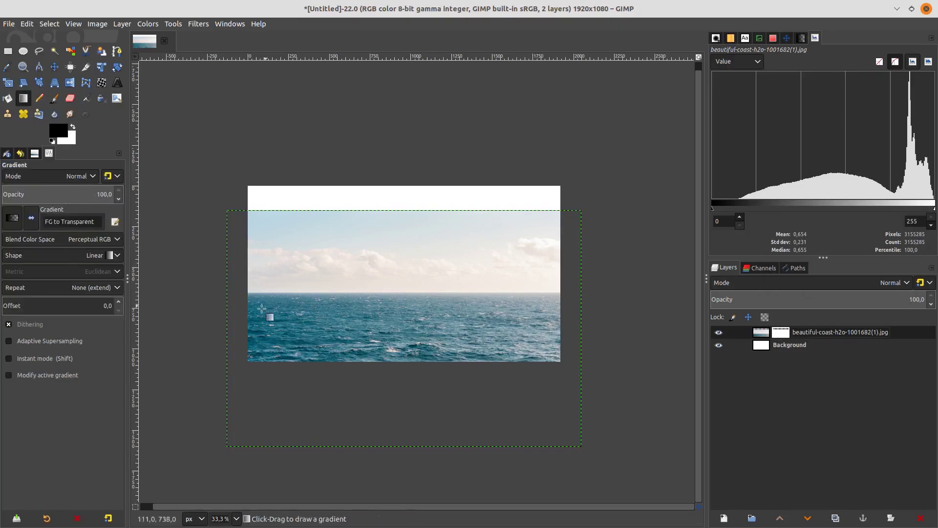
left_click(13, 218)
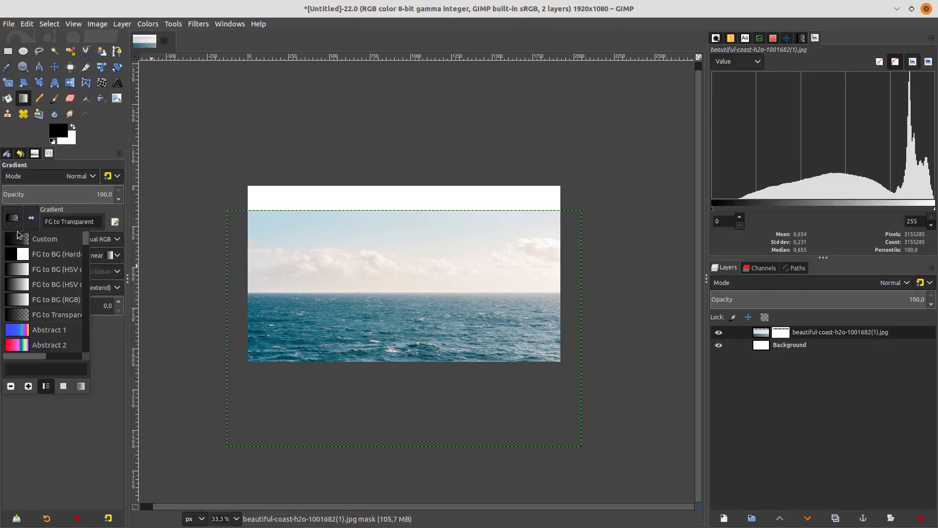
scroll(58, 293, "down", 1)
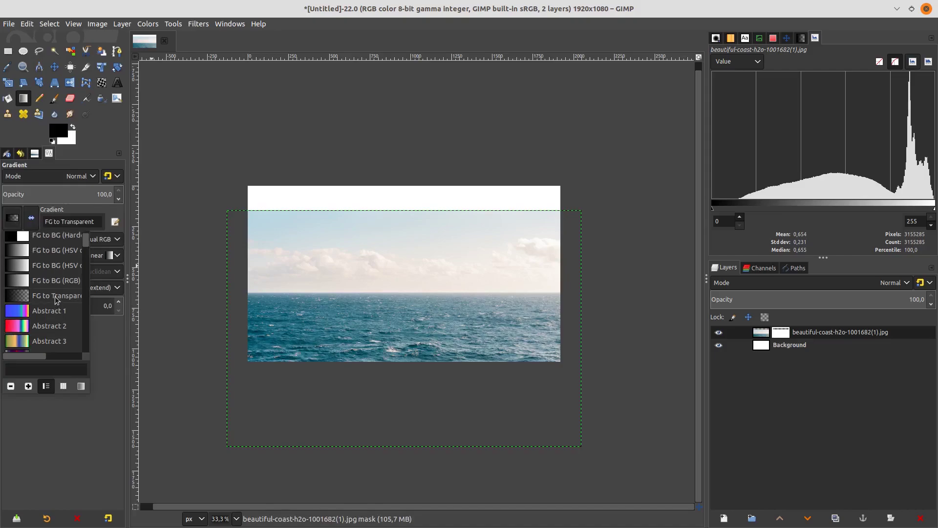
left_click(140, 342)
scroll(446, 289, "up", 1)
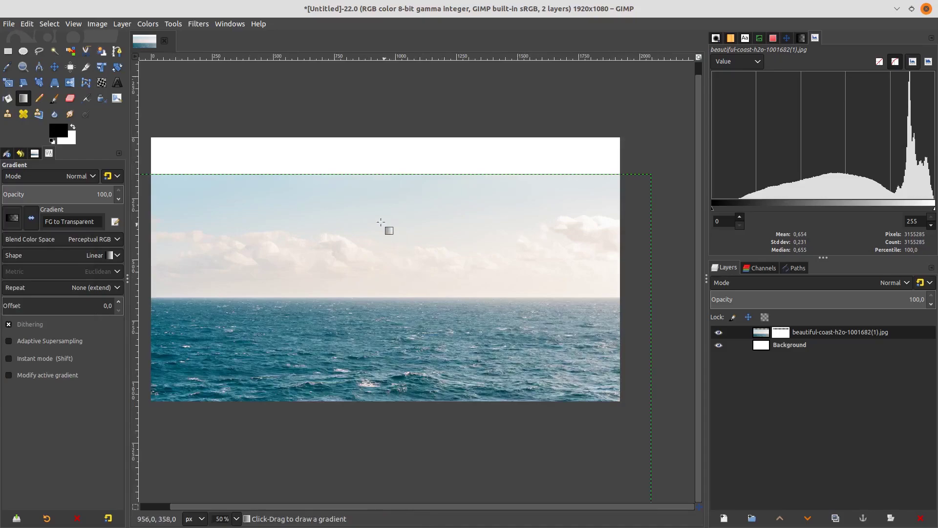
left_click_drag(403, 173, 403, 336)
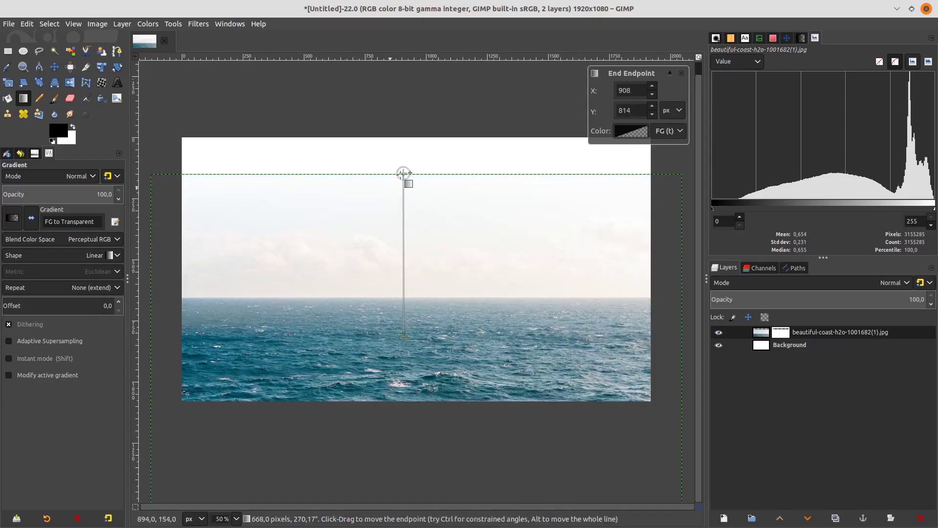
mouse_move(403, 173)
left_mouse_down()
mouse_move(403, 255)
mouse_move(404, 231)
left_mouse_up()
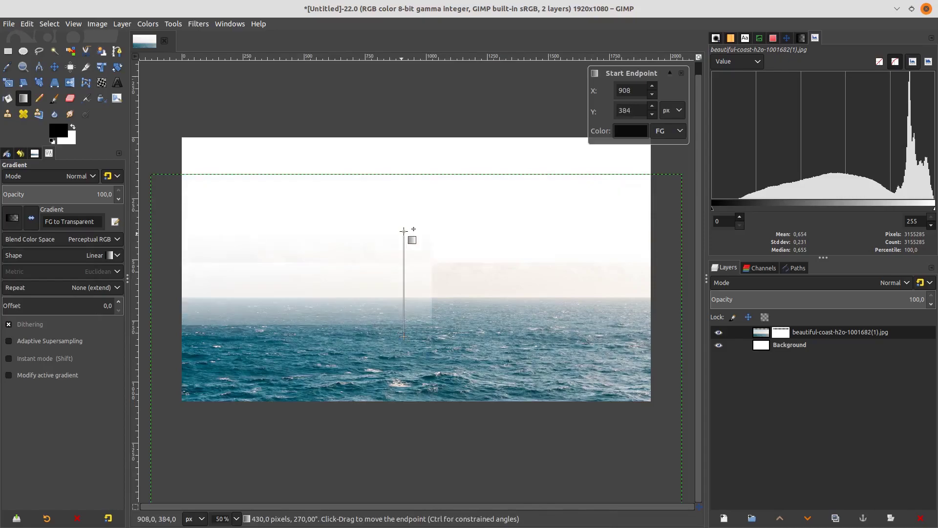
left_click_drag(412, 334, 406, 326)
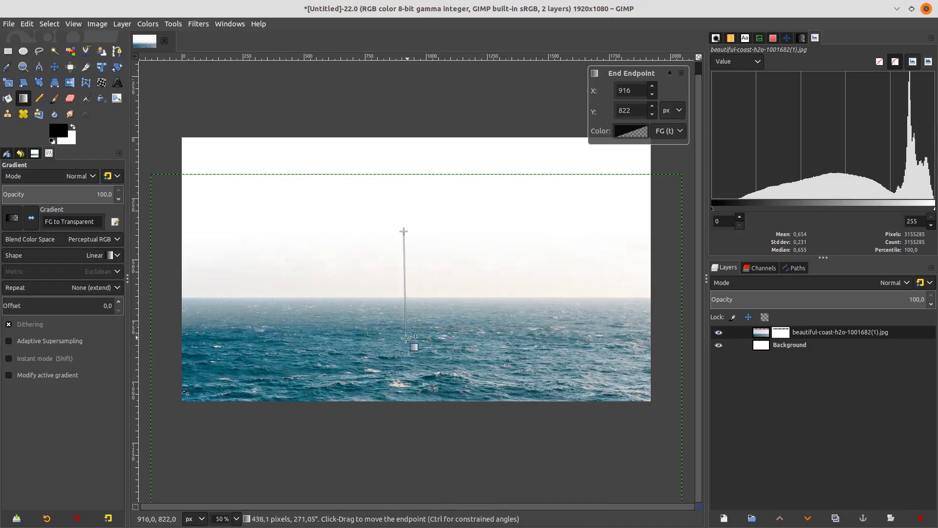
key("Return")
scroll(406, 338, "down", 2)
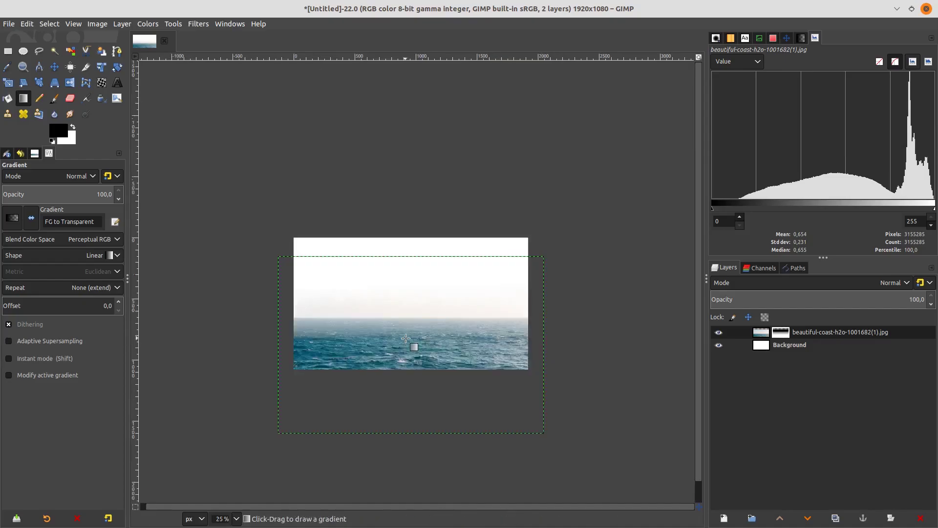
Add 4k-wallpaper-adventure-climb-691668.jpg as a layer, converted to the working colour space.
left_click(803, 344)
scroll(541, 319, "up", 1)
left_click(7, 24)
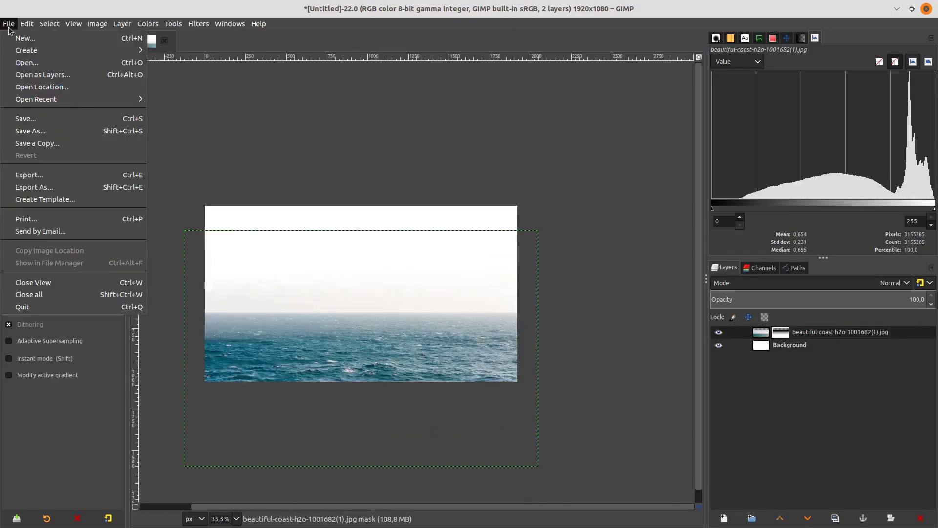
left_click(24, 73)
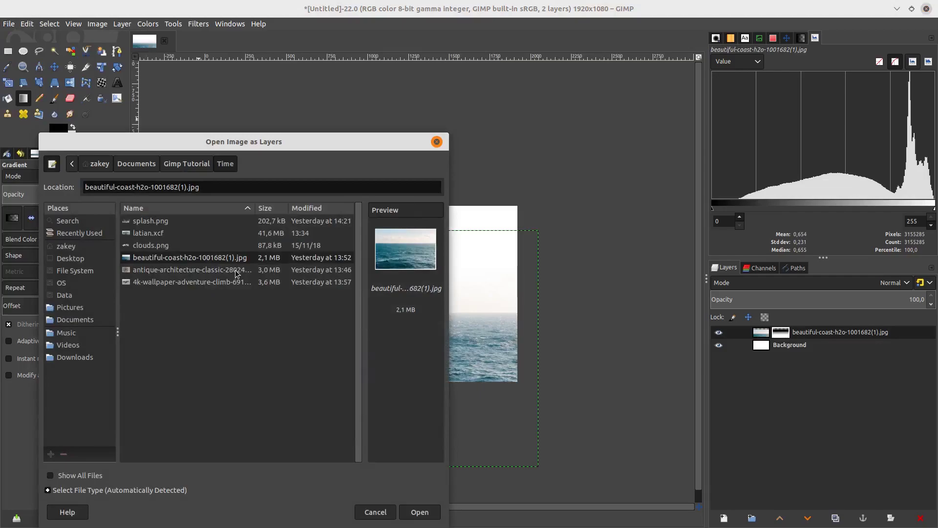
left_click(237, 272)
left_click(241, 284)
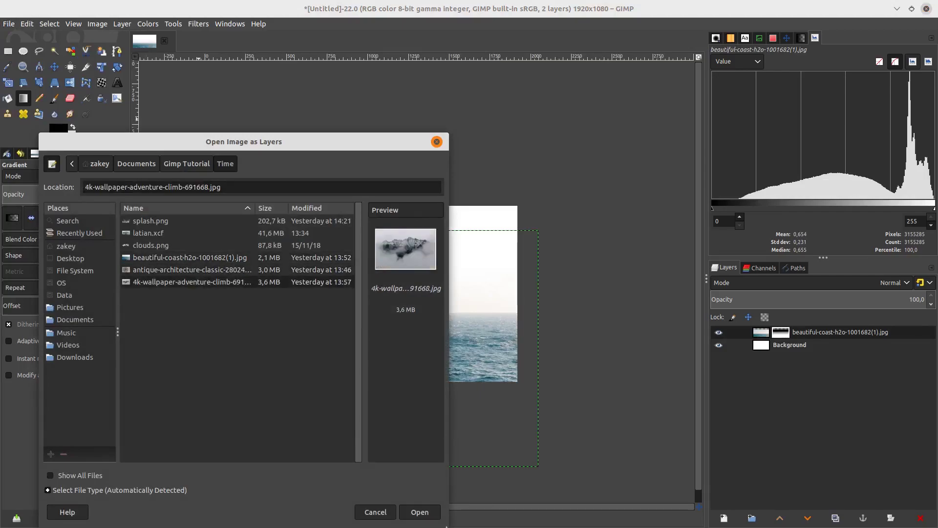
left_click(420, 512)
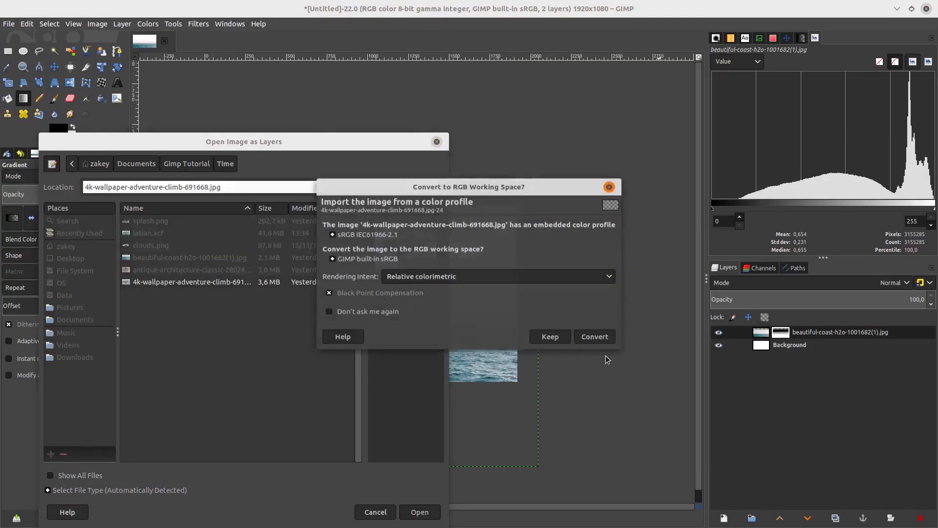
left_click(595, 337)
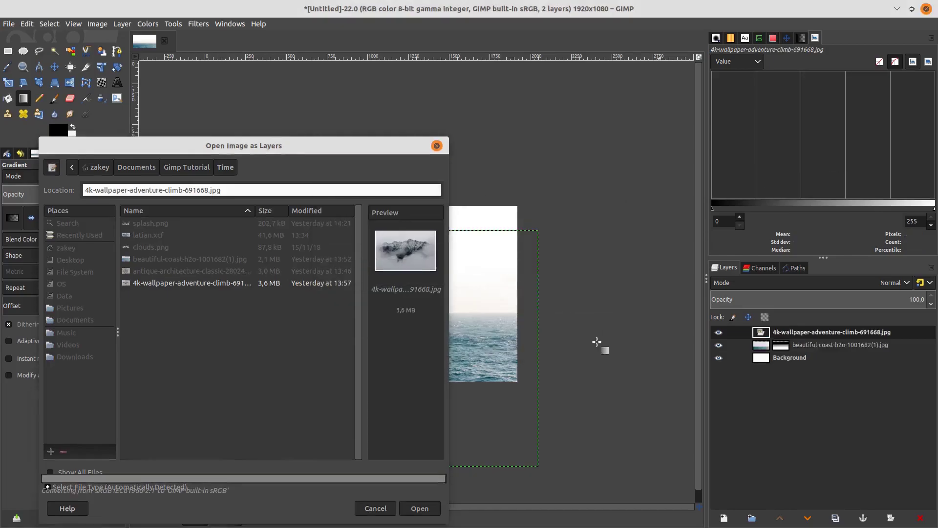
key("minus")
key("minus")
key("minus")
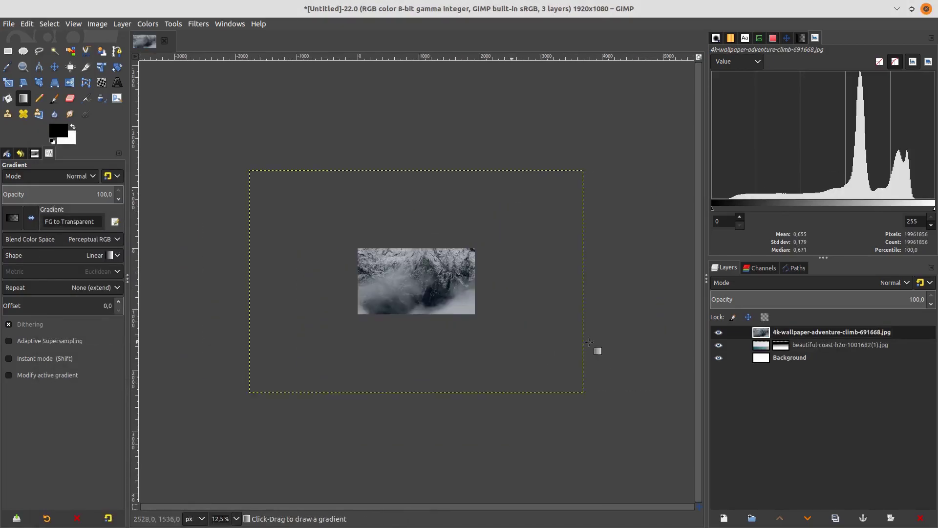
Scale the mountain layer down to about 1960×1307.
key("plus")
key("shift+s")
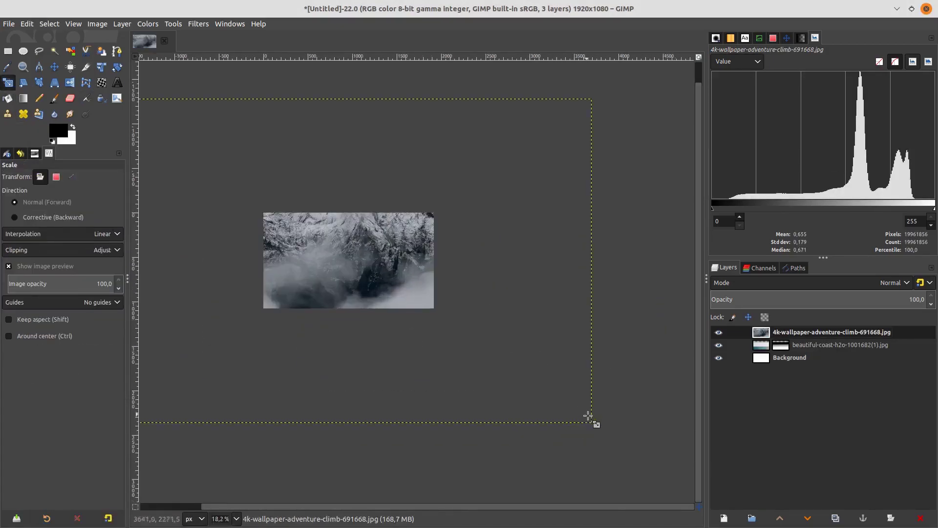
left_click(588, 416)
mouse_move(168, 260)
left_mouse_down()
mouse_move(247, 256)
mouse_move(236, 251)
left_mouse_up()
key("plus")
key("plus")
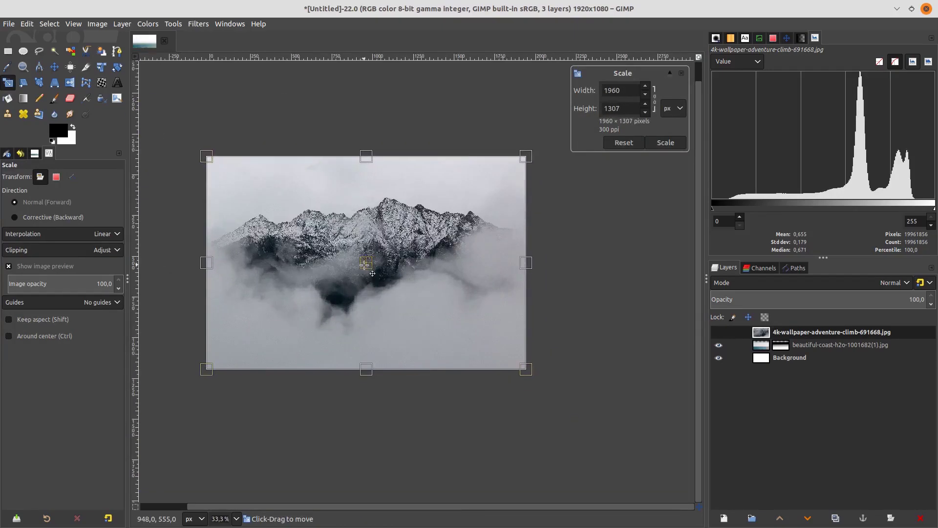
key("Return")
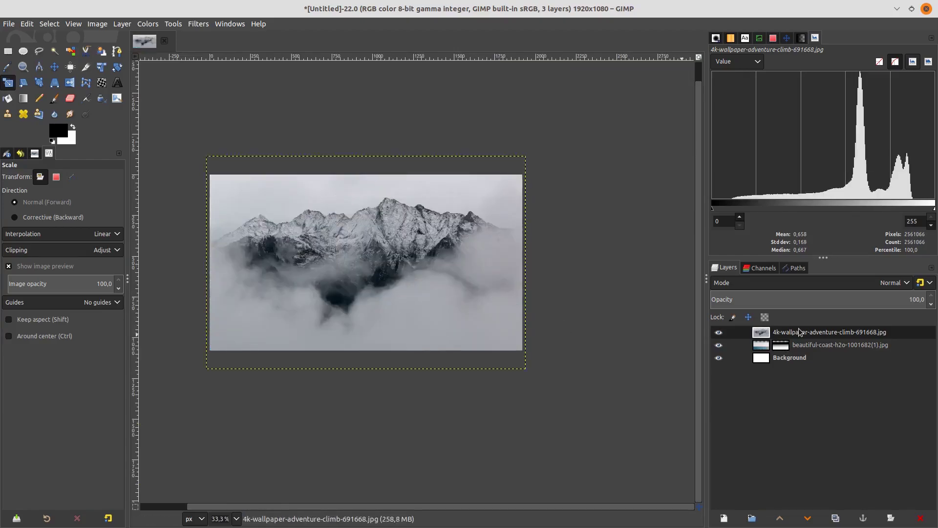
Move the mountain layer beneath the coast layer and target the coast mask.
left_click_drag(800, 332, 823, 351)
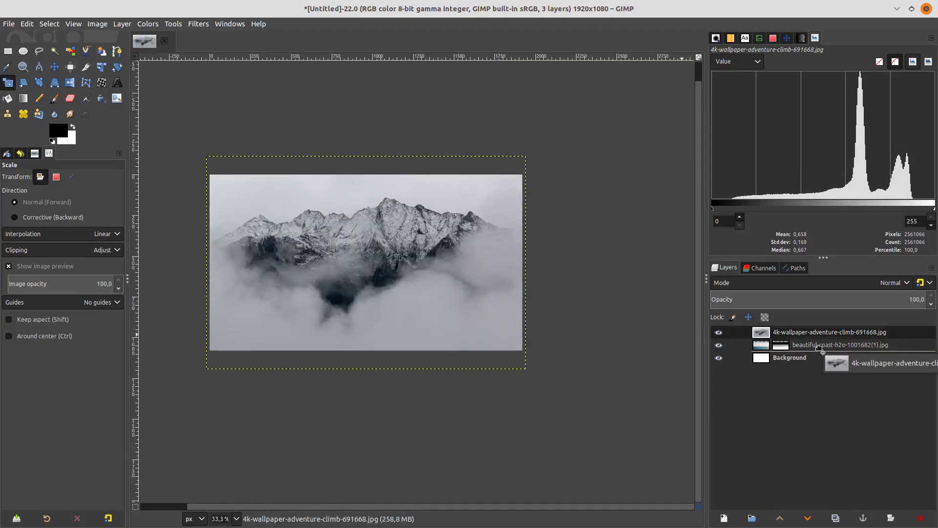
left_click_drag(823, 351, 822, 352)
key("2")
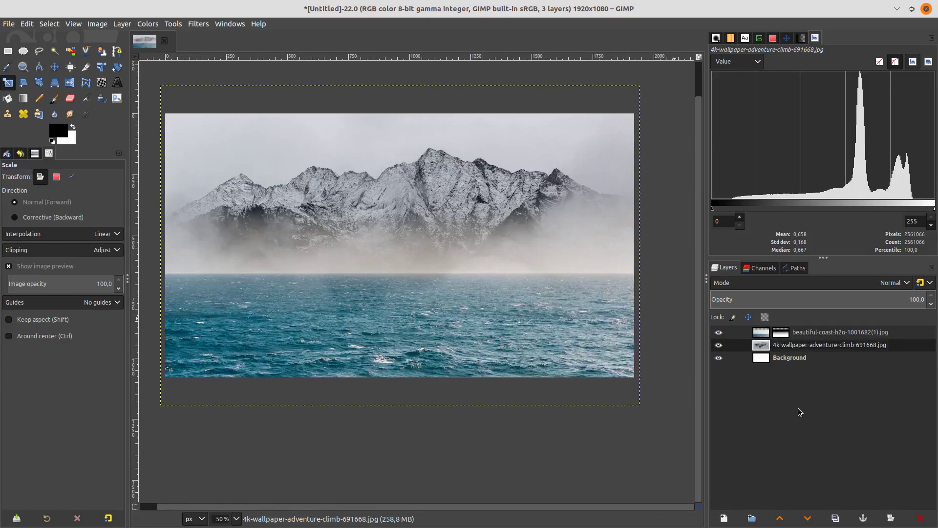
left_click(782, 333)
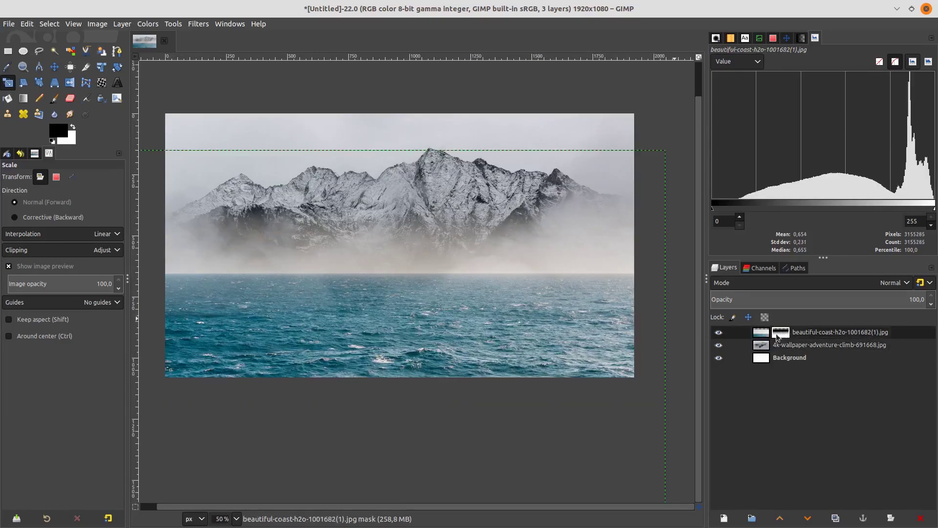
Redraw the coast mask's vertical FG-to-Transparent gradient across the horizon.
left_click(23, 98)
left_click_drag(396, 247, 396, 317)
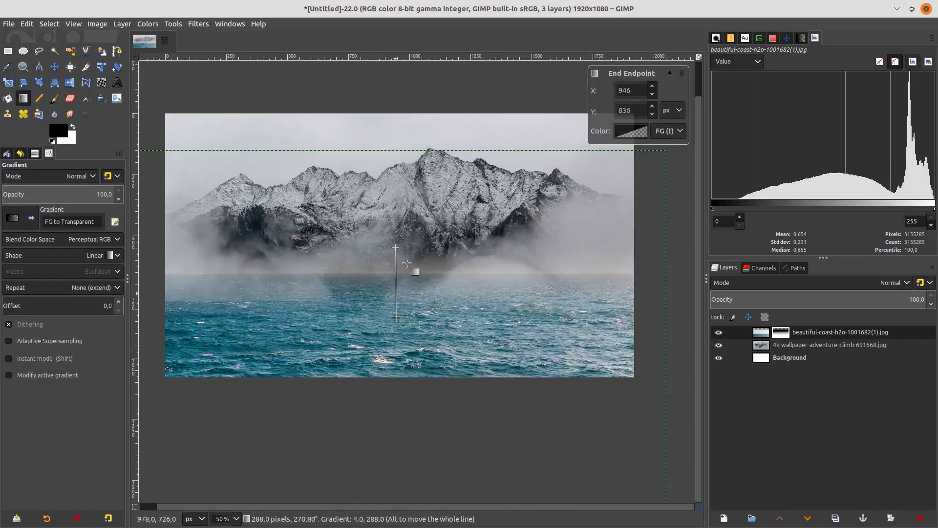
left_click_drag(395, 247, 397, 263)
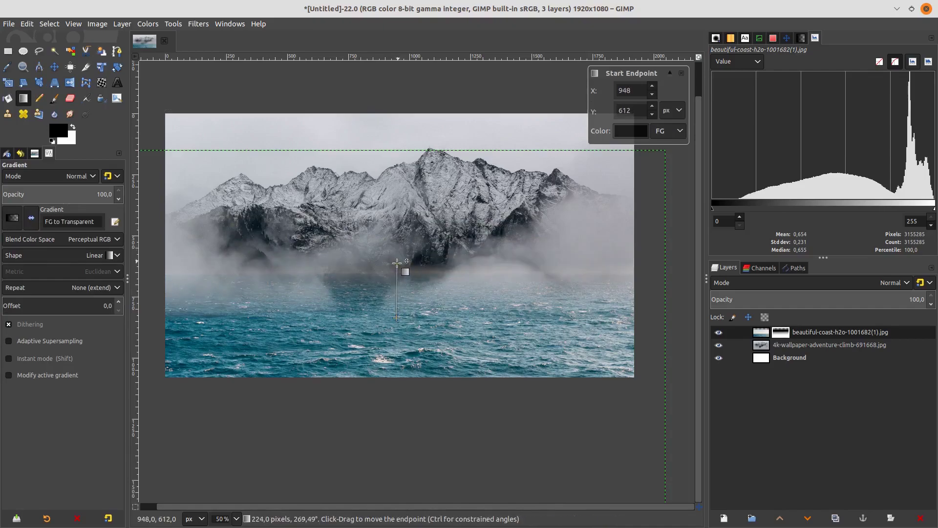
left_click_drag(397, 318, 395, 296)
left_click_drag(397, 263, 396, 268)
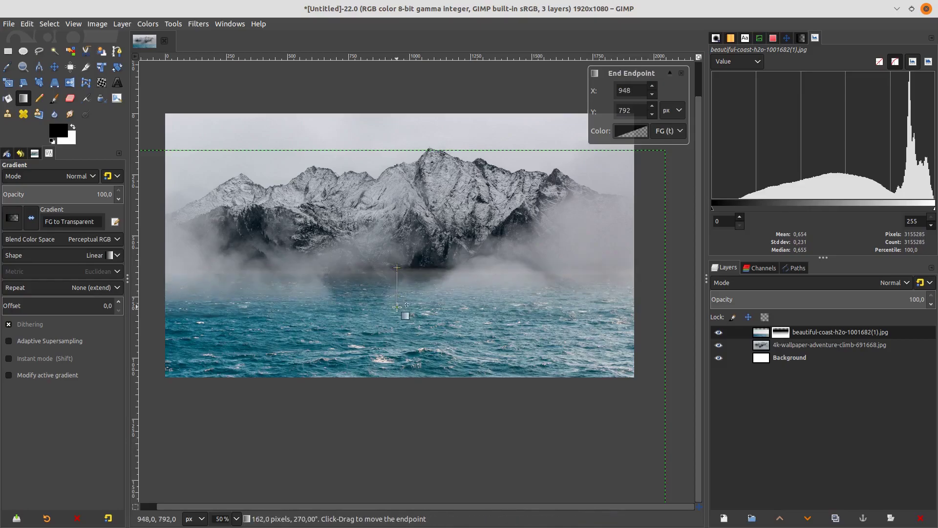
scroll(399, 293, "down", 1)
scroll(399, 293, "up", 2)
scroll(399, 293, "down", 1)
left_click_drag(400, 293, 407, 311)
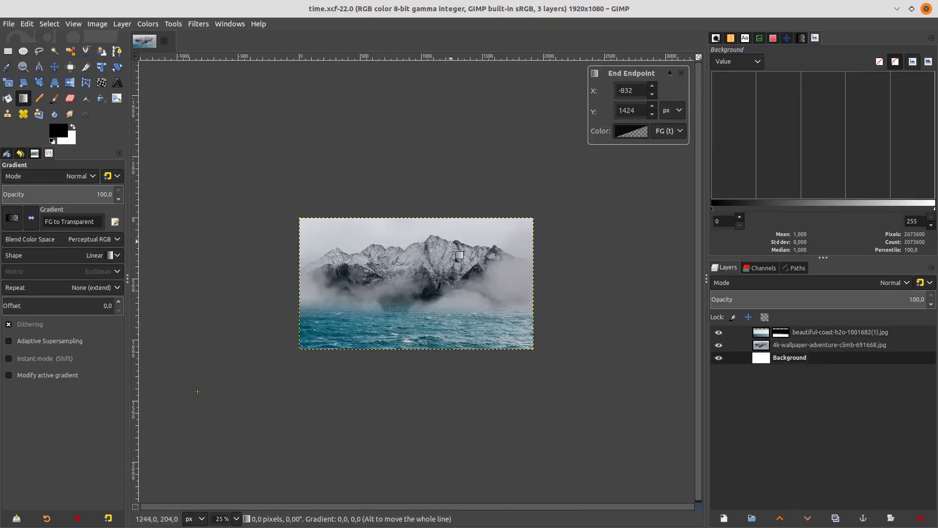
Open antique-architecture-classic-280248.jpg as its own image, converted to the sRGB working space.
left_click(9, 23)
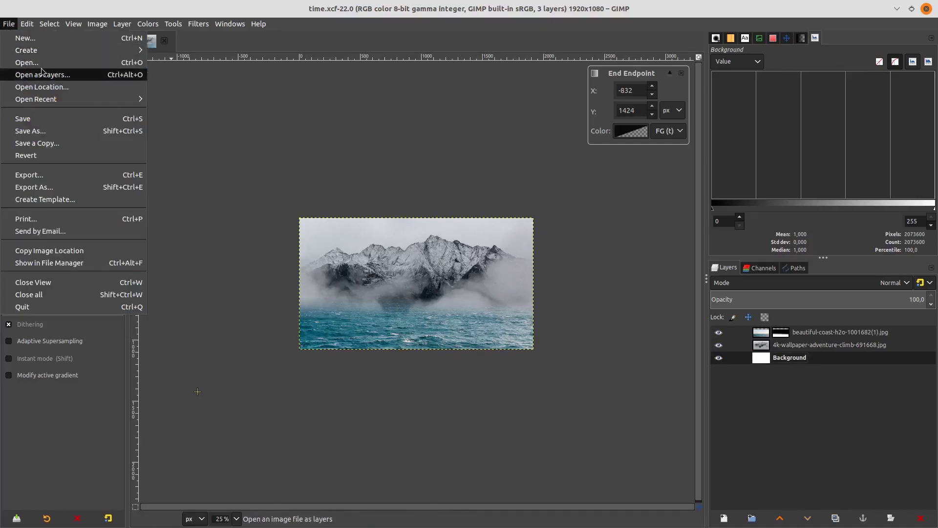
left_click(39, 63)
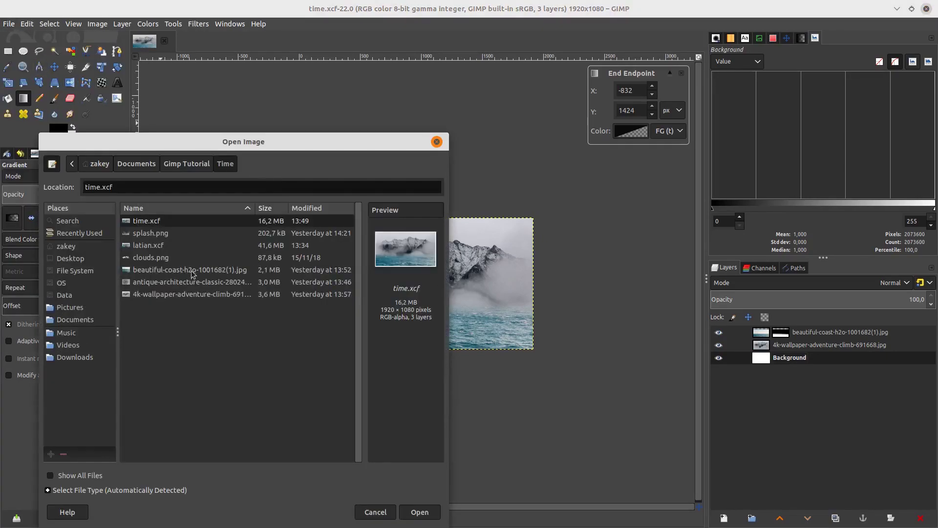
left_click(189, 282)
left_click(179, 258)
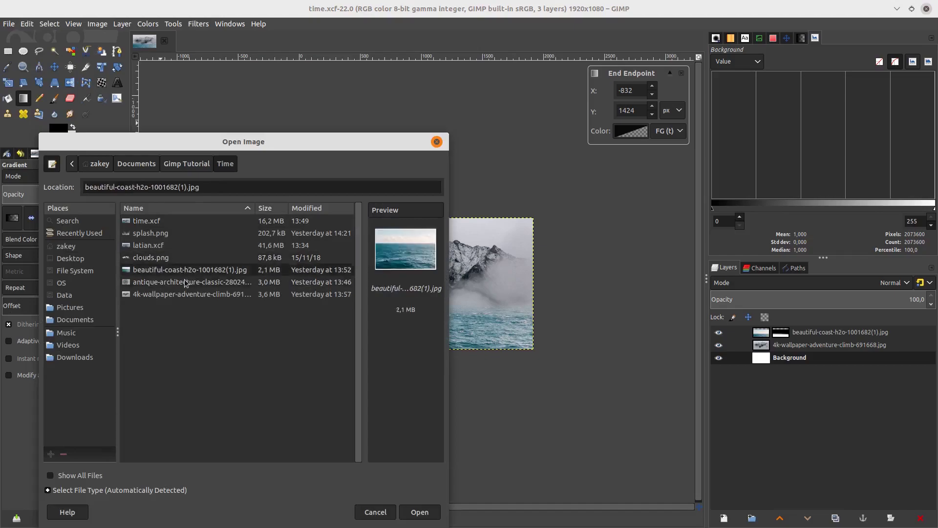
left_click(189, 284)
double_click(189, 284)
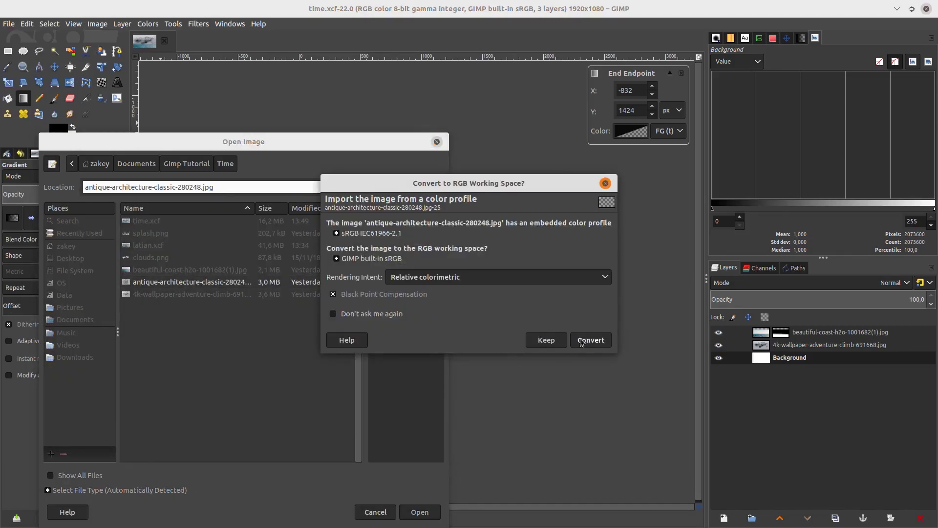
left_click(582, 341)
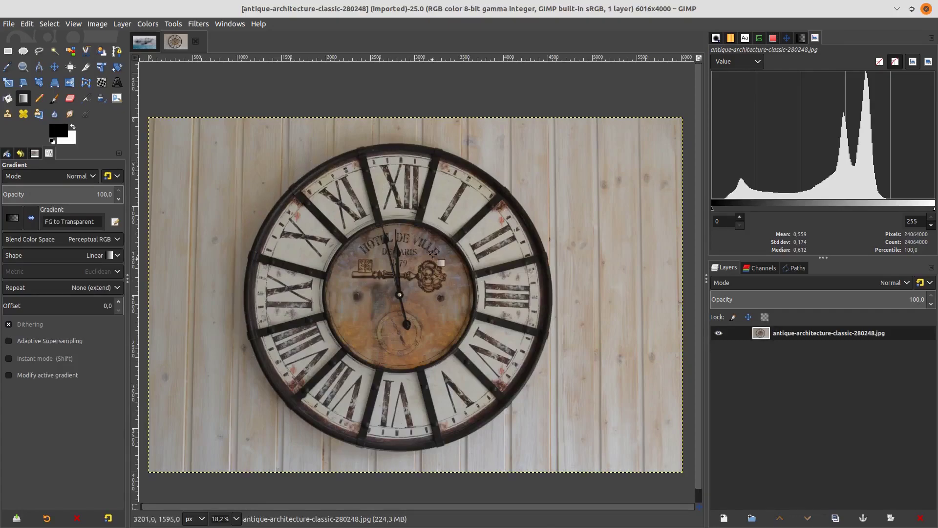
Draw a 3468×3468 circular ellipse selection around the clock face.
left_click(23, 51)
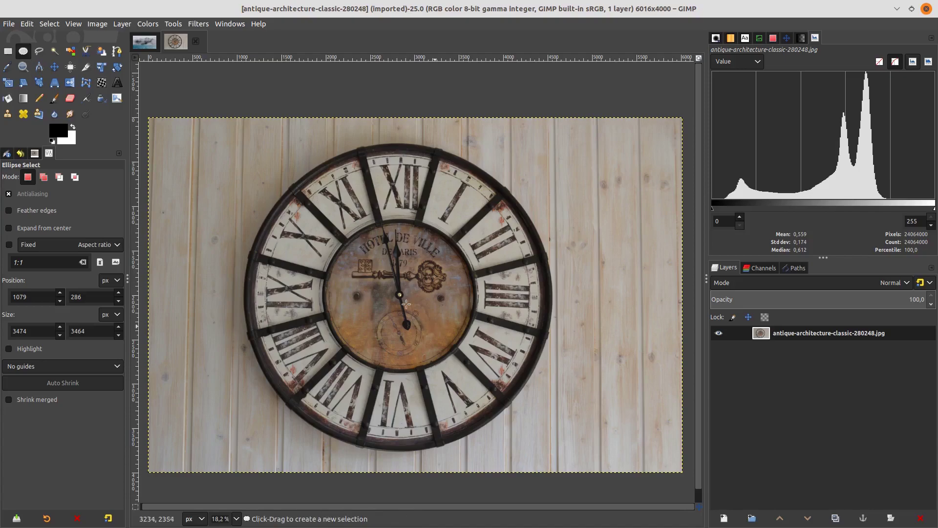
left_click_drag(400, 294, 550, 430)
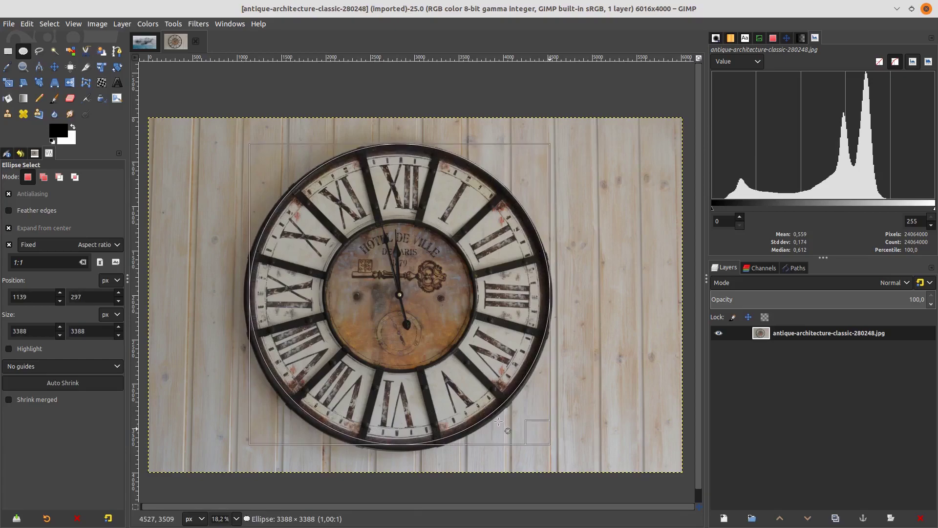
scroll(508, 399, "up", 1)
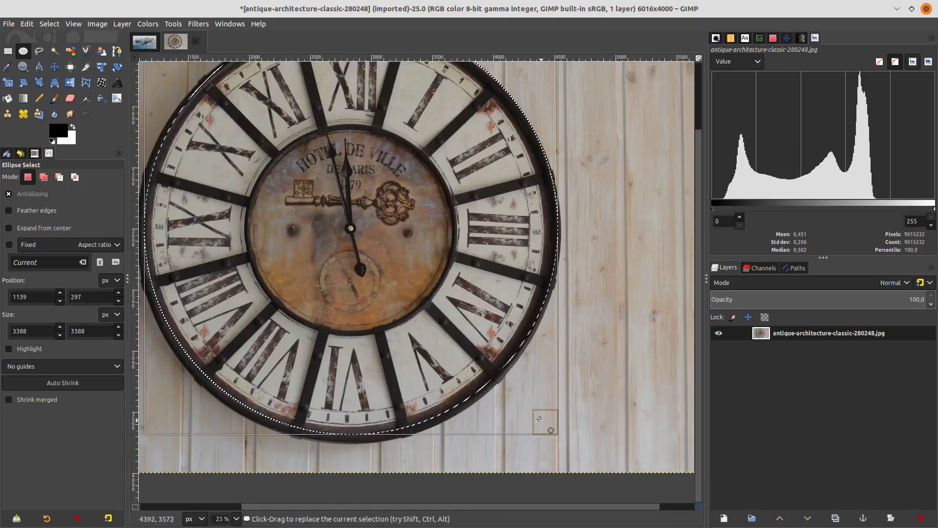
left_click_drag(553, 434, 554, 437)
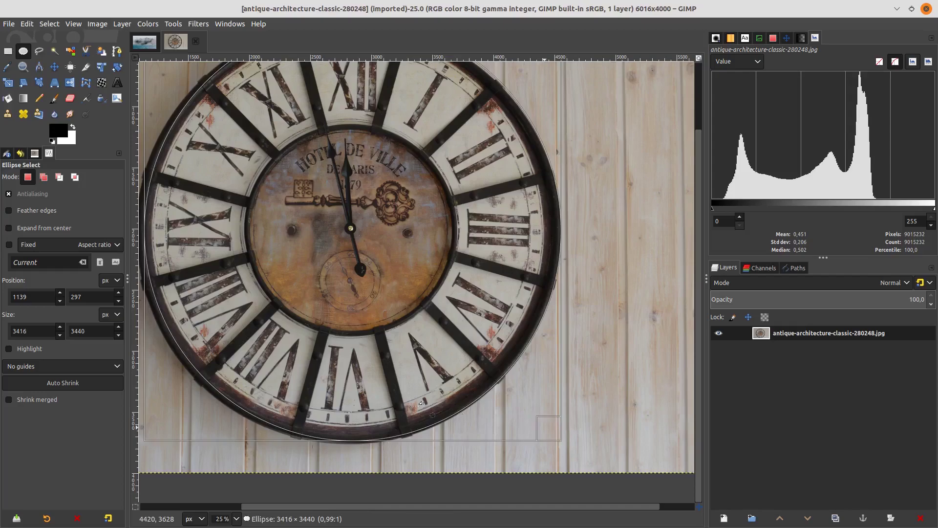
scroll(422, 404, "left", 5)
left_click_drag(297, 419, 289, 421)
scroll(284, 264, "up", 3)
left_click_drag(276, 110, 278, 112)
scroll(342, 245, "up", 1)
scroll(520, 351, "right", 5)
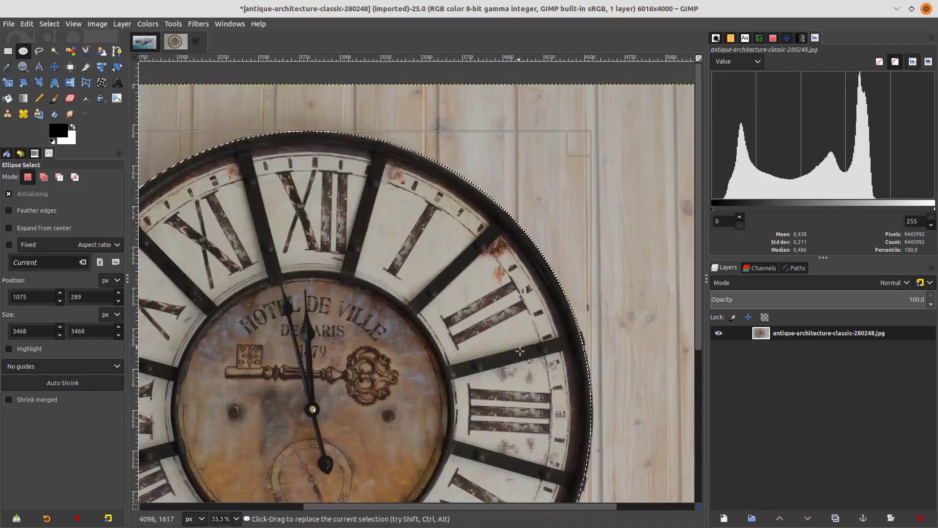
scroll(520, 351, "down", 1)
scroll(520, 350, "down", 1)
scroll(520, 351, "down", 1)
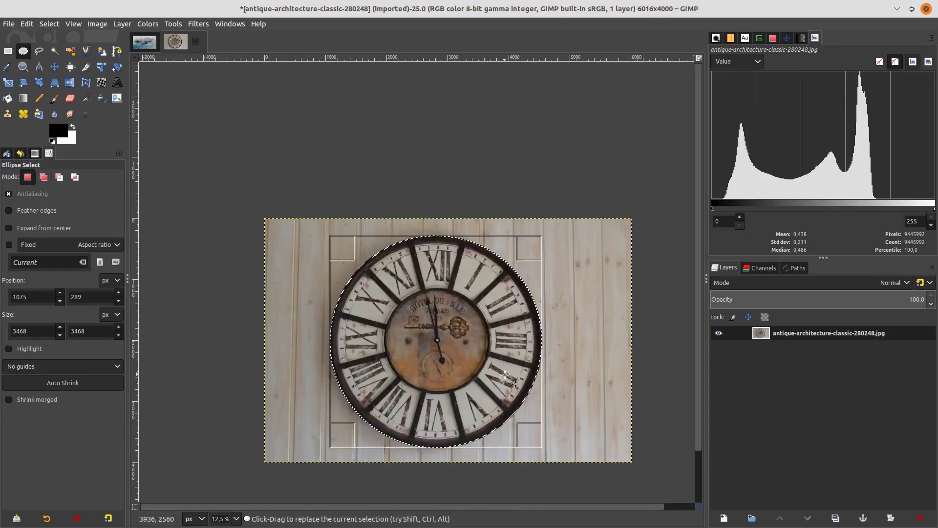
scroll(505, 375, "right", 1)
Copy the selected clock and paste it as a floating selection.
key("ctrl+c")
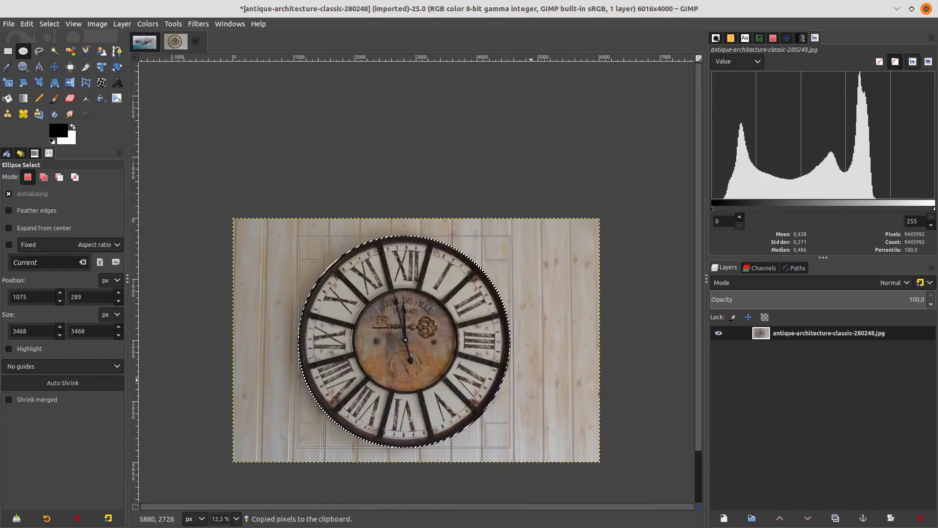
scroll(606, 377, "down", 2)
key("ctrl+v")
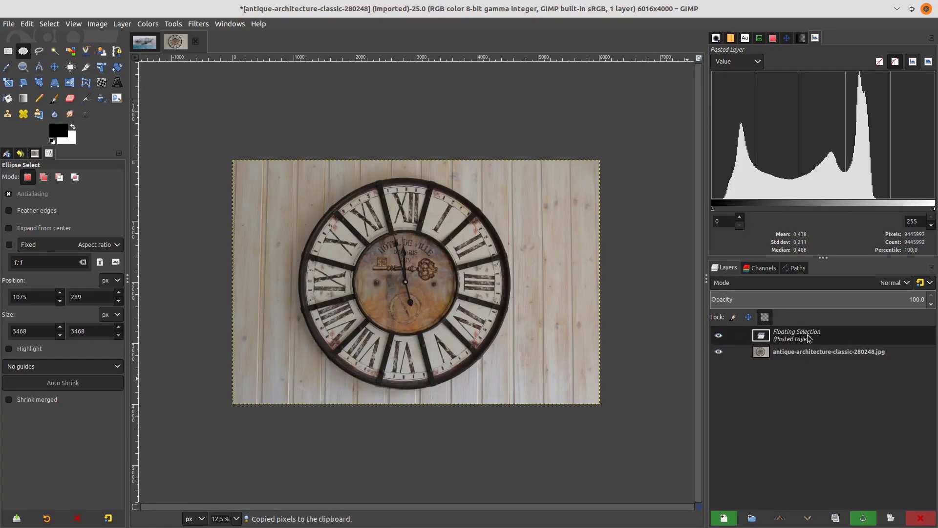
Turn the floating clock into a new layer and drag the clock image onto time.xcf.
left_click(725, 519)
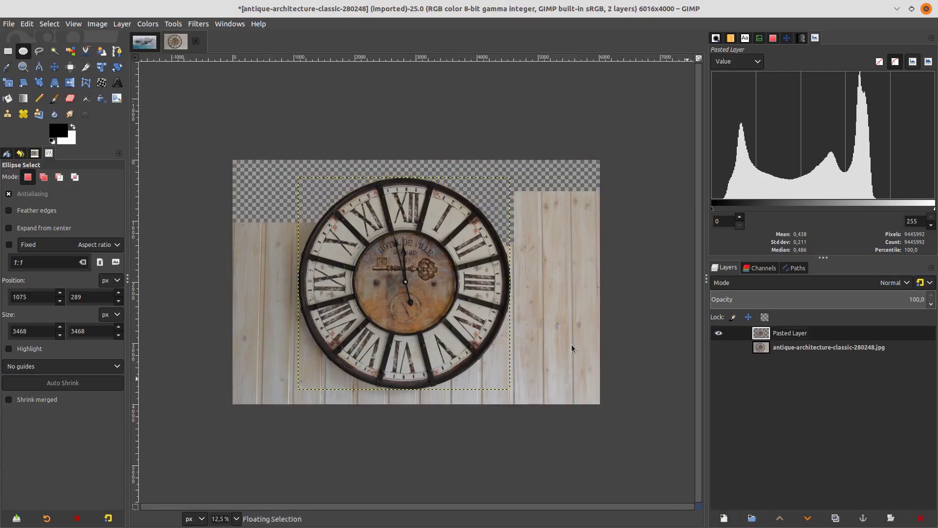
scroll(437, 341, "down", 1)
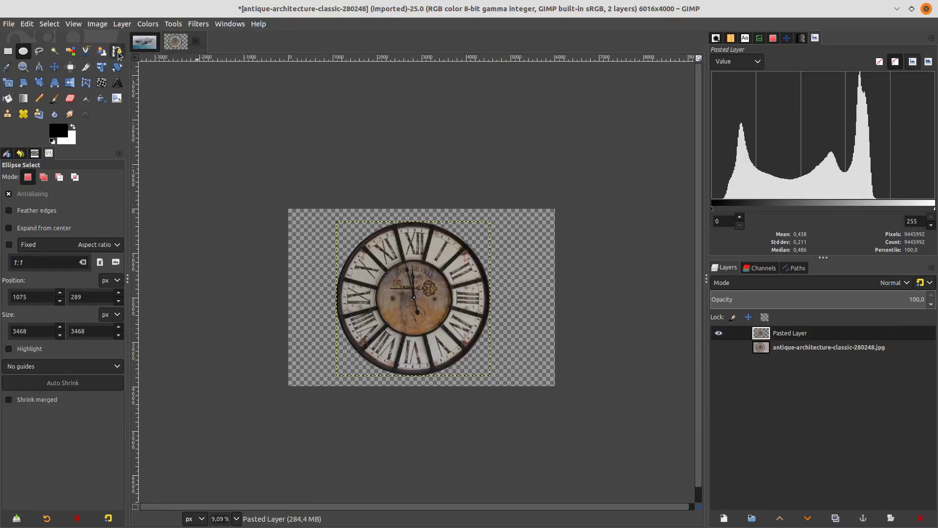
left_click_drag(176, 41, 433, 290)
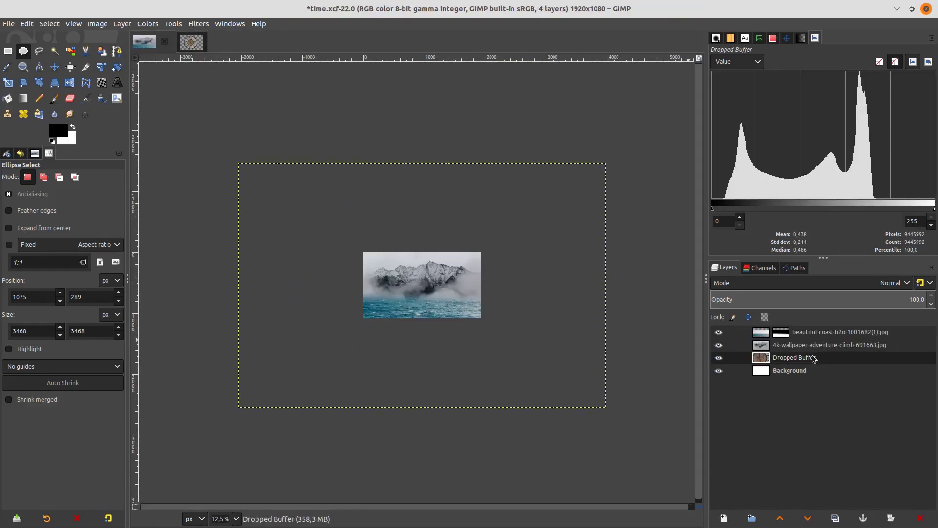
Drop the clock into time.xcf and scale it down, centred on the horizon.
left_click_drag(815, 359, 814, 341)
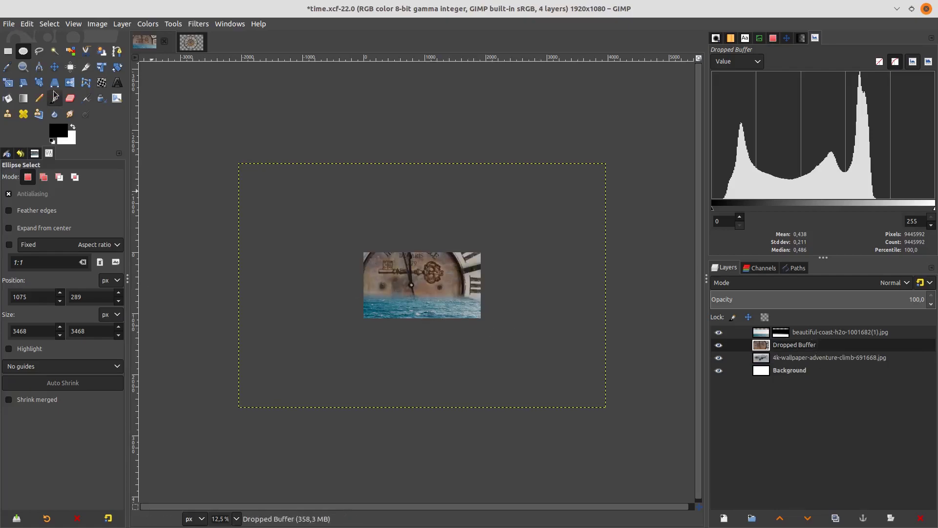
left_click(23, 82)
left_click(554, 367)
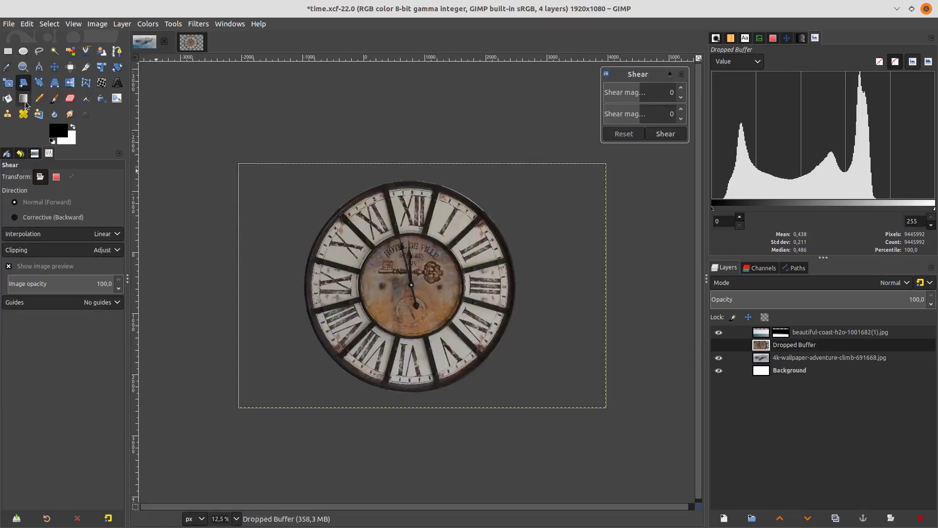
left_click(8, 83)
left_click(398, 278)
scroll(397, 278, "up", 2)
scroll(397, 278, "up", 2)
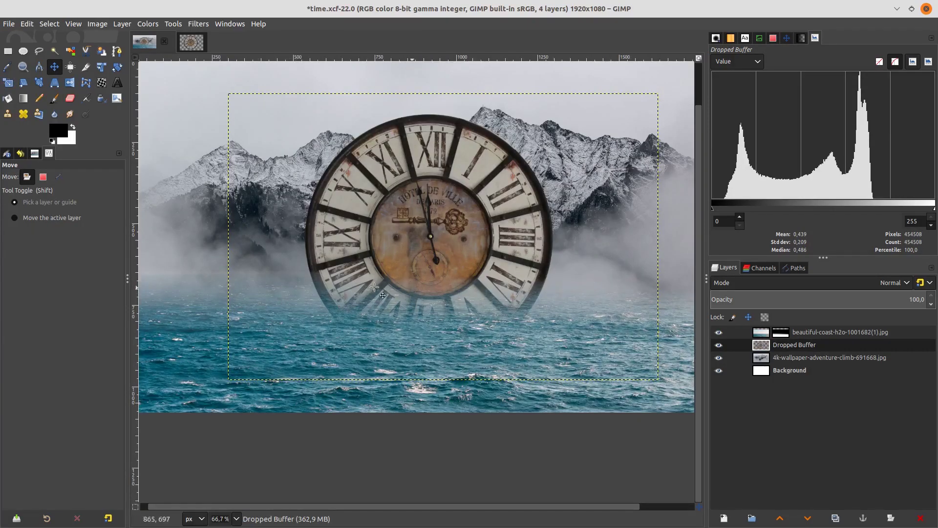
left_click(23, 98)
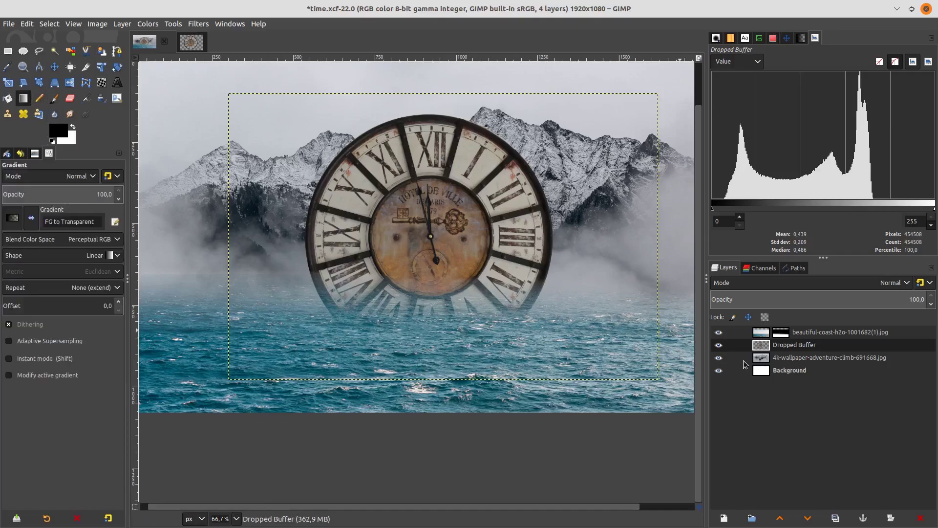
right_click(775, 349)
Add a white mask to the clock layer and fade its base upward with an FG-to-Transparent gradient.
left_click(862, 214)
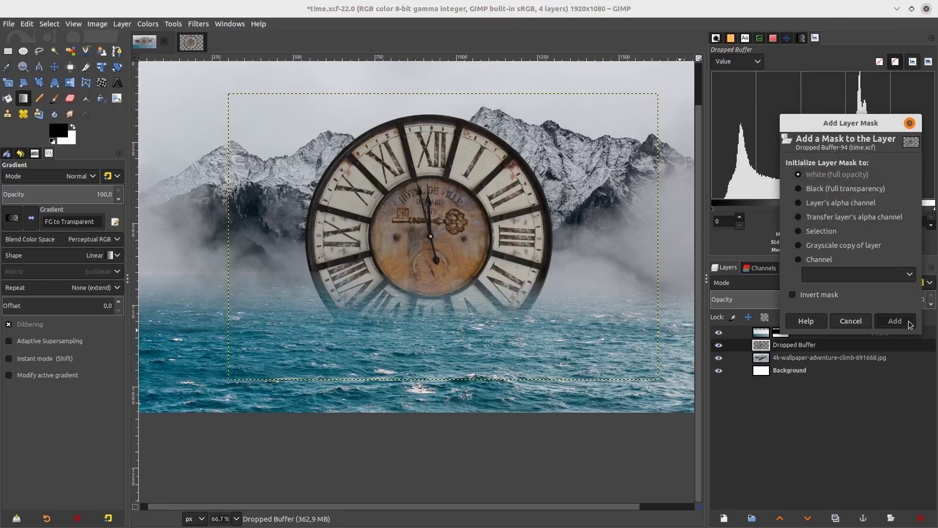
left_click(895, 321)
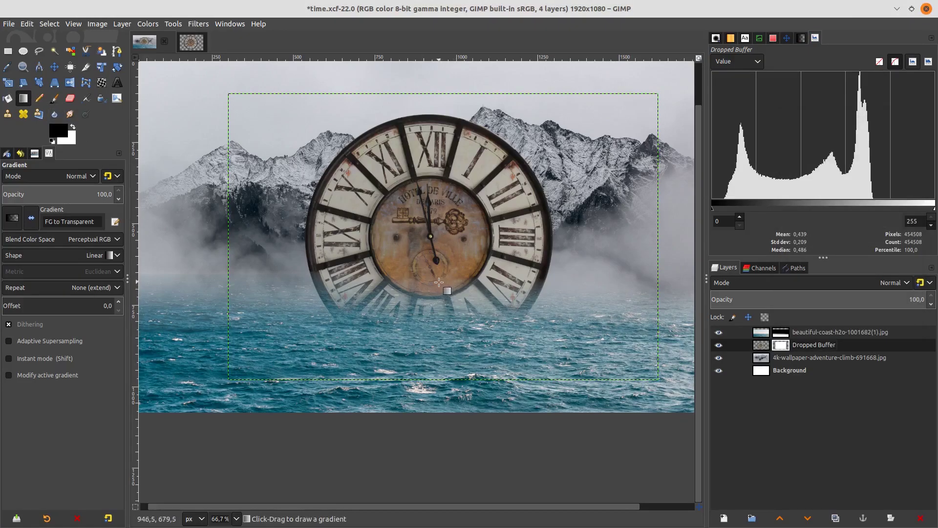
left_click(12, 221)
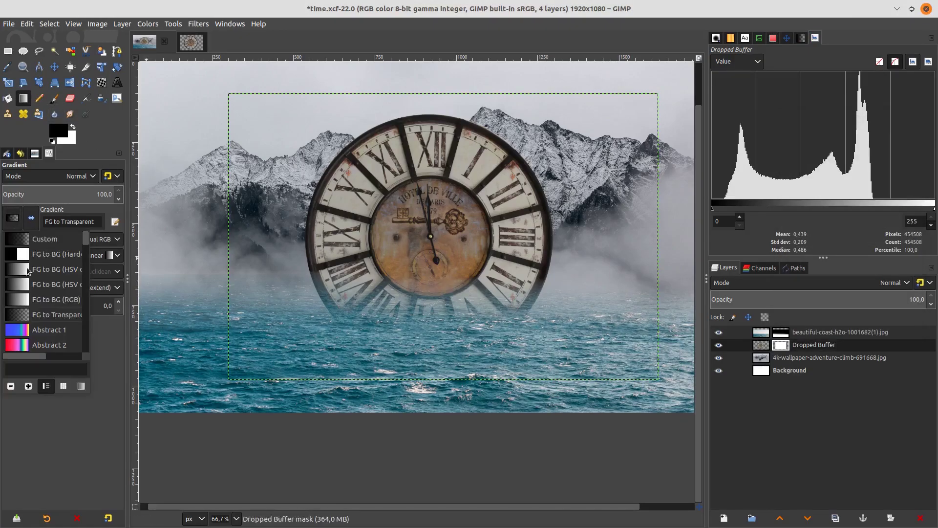
left_click(9, 224)
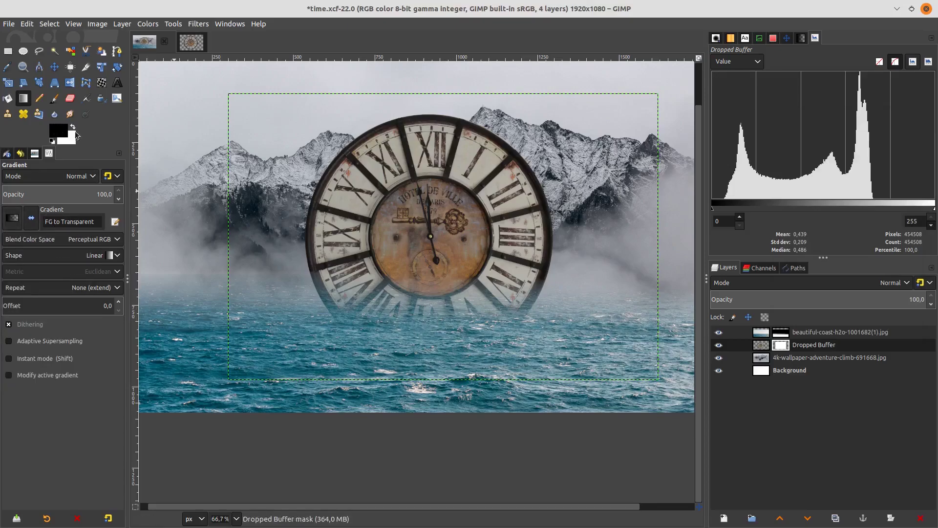
left_click_drag(428, 292, 430, 230)
left_click_drag(428, 292, 431, 279)
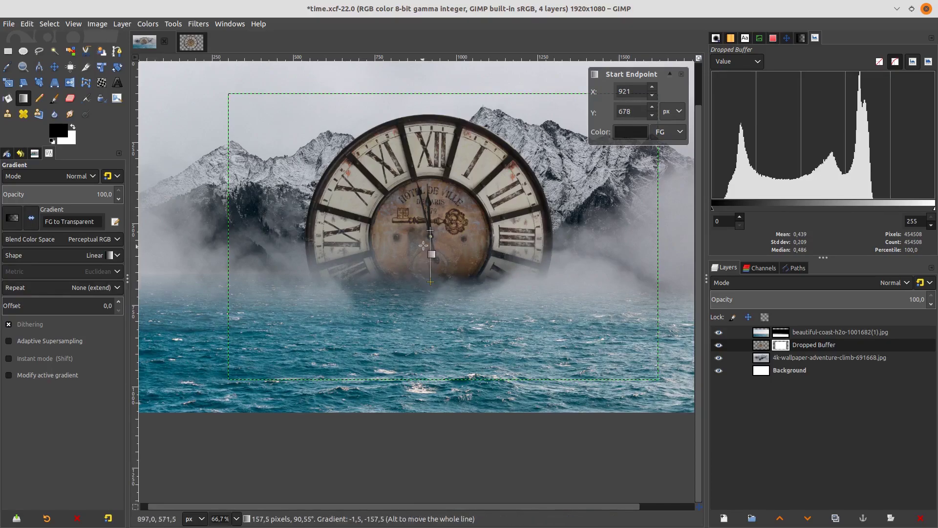
left_click_drag(430, 230, 432, 194)
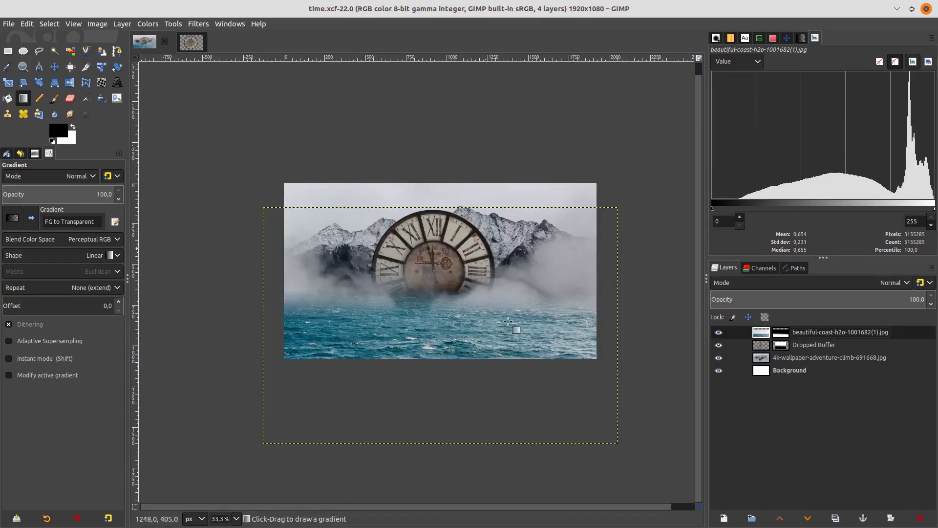
scroll(435, 382, "up", 1)
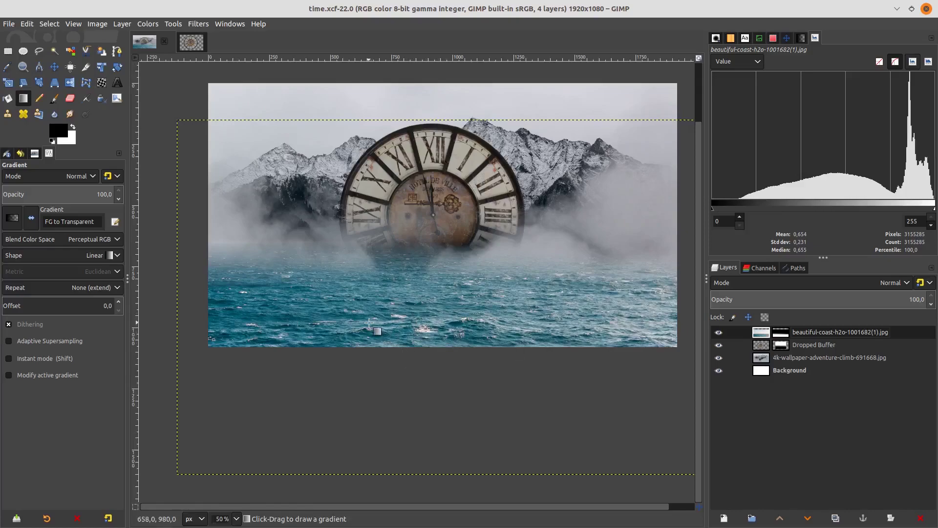
scroll(387, 326, "down", 1)
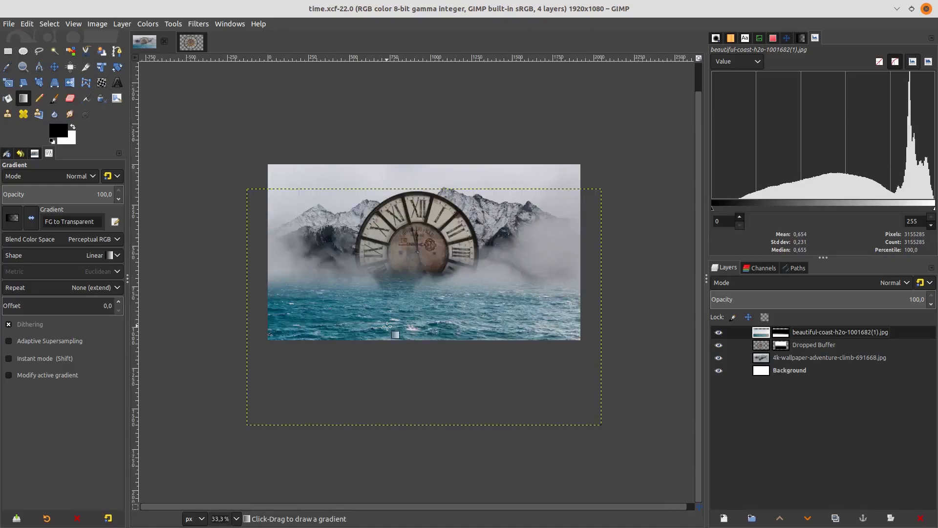
scroll(481, 353, "up", 1)
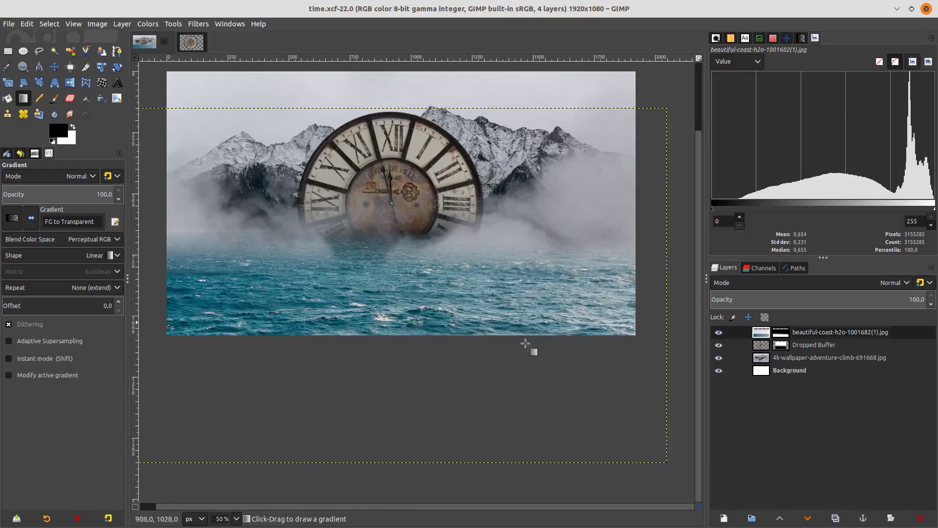
Add a new transparent layer and drag a black fade up from the image's bottom edge.
left_click(723, 518)
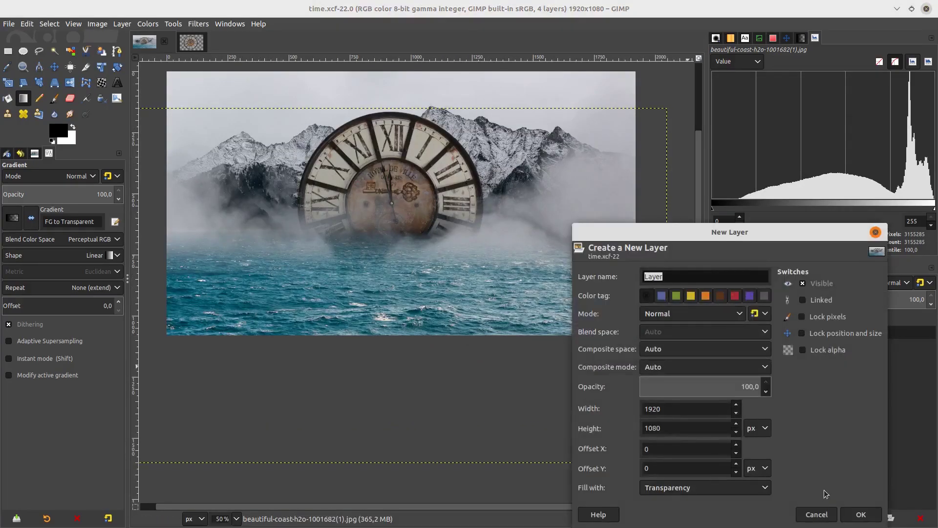
left_click(854, 516)
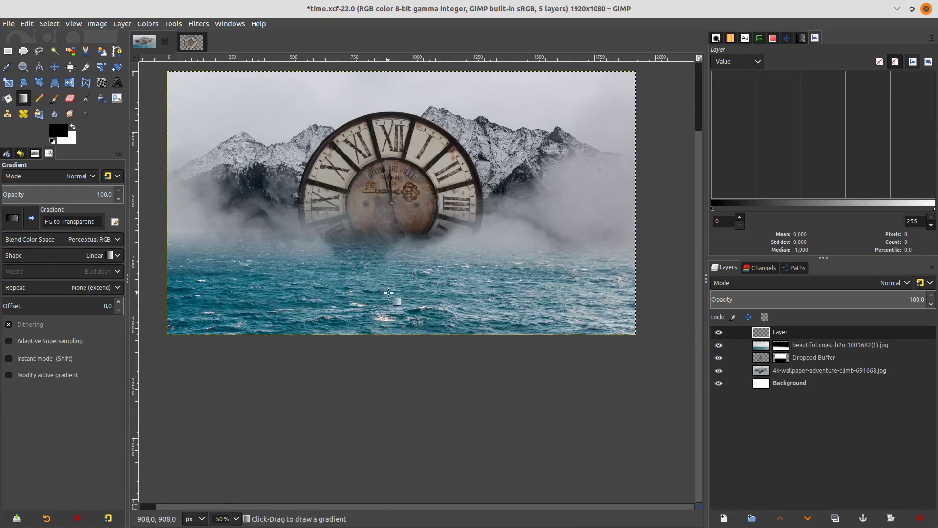
mouse_move(390, 290)
left_mouse_down()
mouse_move(391, 347)
mouse_move(389, 210)
left_mouse_up()
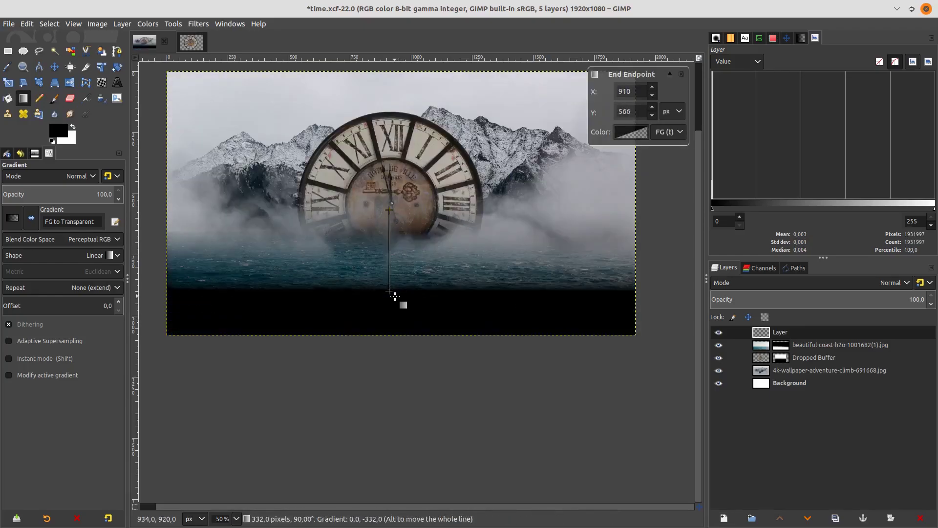
left_click_drag(389, 291, 389, 335)
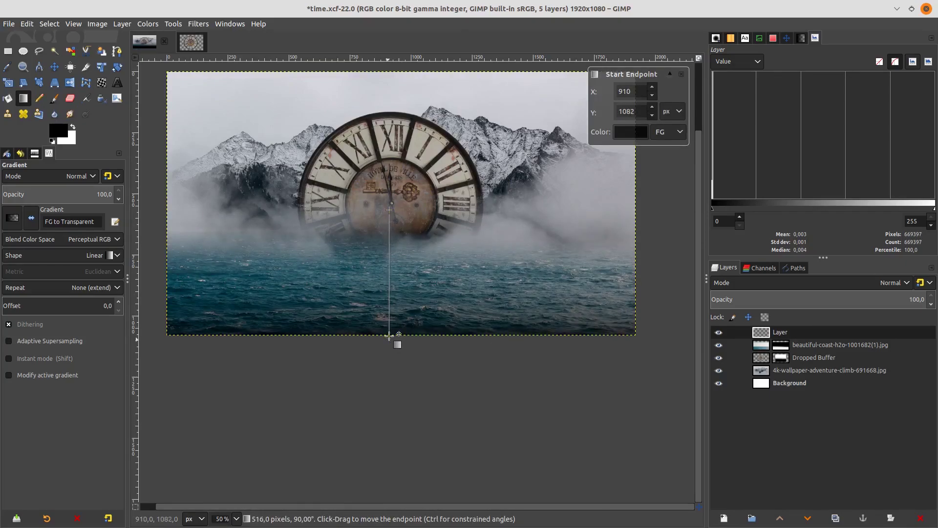
Set the dark fade layer's blend mode to Overlay.
left_click(783, 286)
scroll(792, 385, "down", 3)
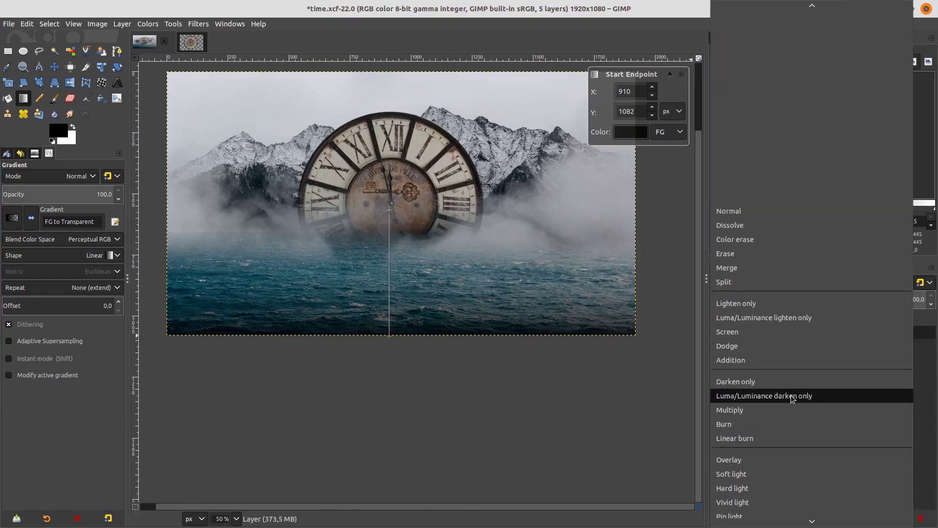
scroll(791, 394, "down", 2)
scroll(790, 412, "down", 1)
scroll(786, 433, "down", 2)
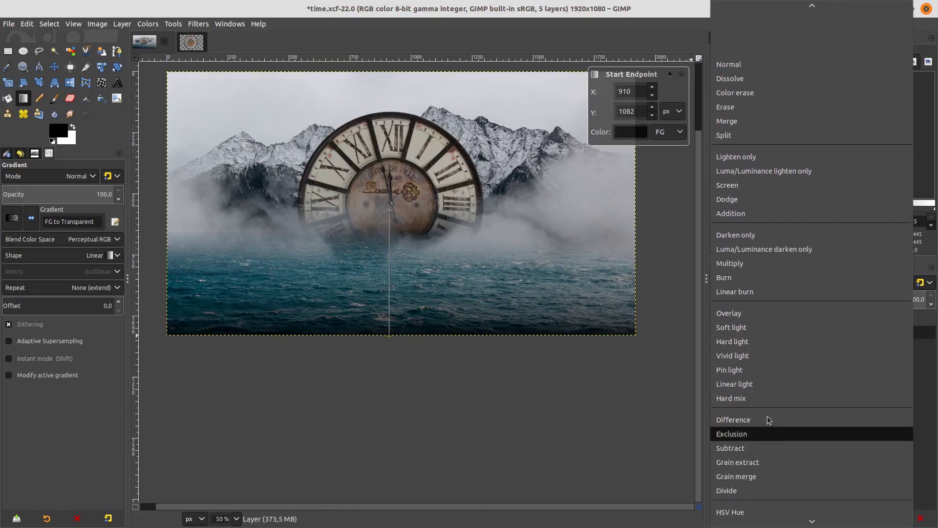
left_click(755, 314)
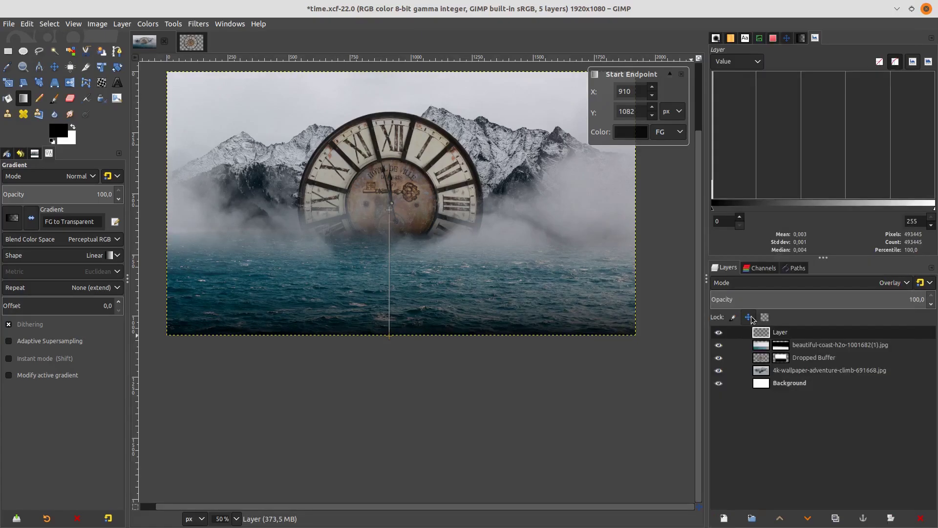
Stretch the dark fade higher up the sea, commit it, and fit the image in view.
left_click_drag(389, 210, 391, 167)
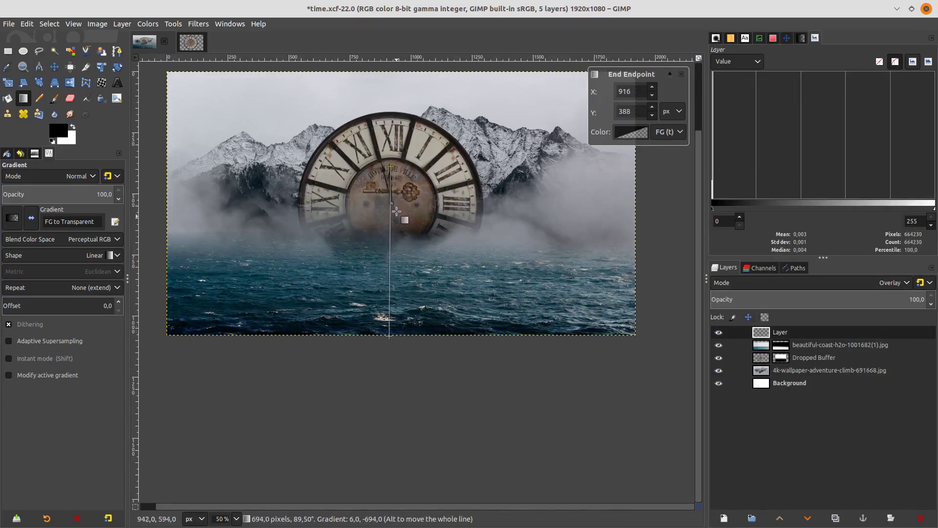
left_click_drag(391, 167, 389, 148)
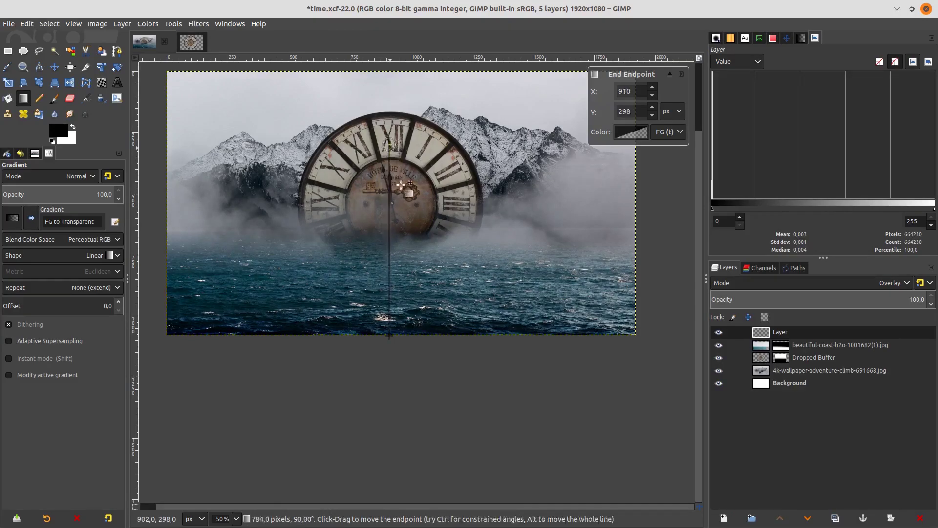
key("Return")
key("minus")
key("alt+f")
key("Escape")
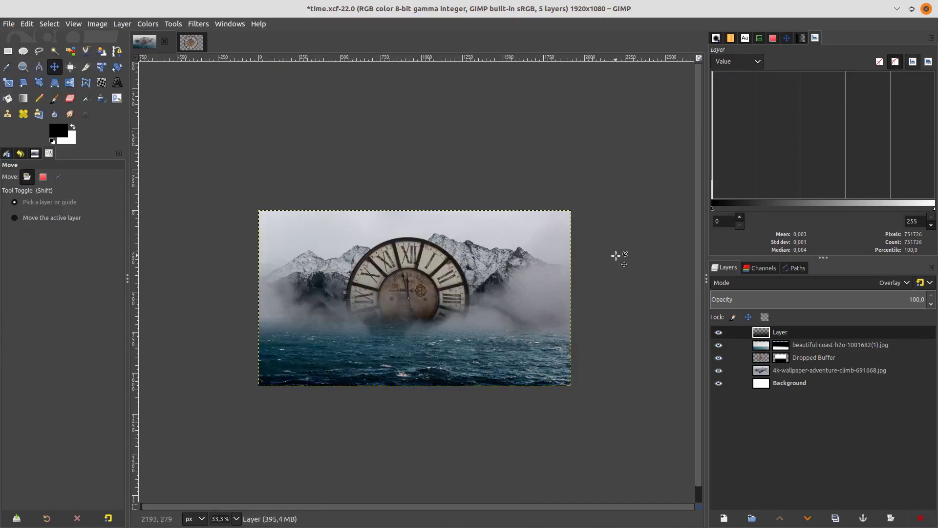
scroll(613, 260, "down", 1)
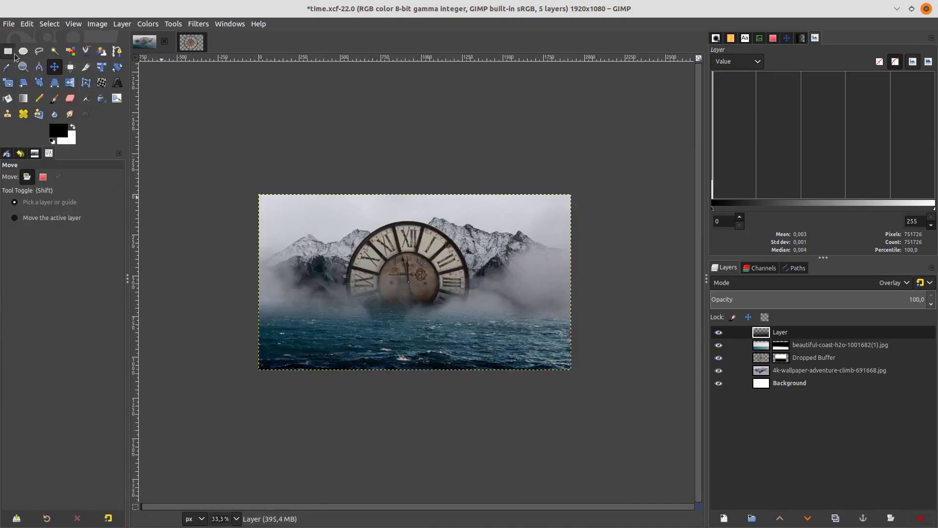
Import clouds.png as a layer and lower its opacity to about 27.8%.
left_click(9, 24)
left_click(29, 73)
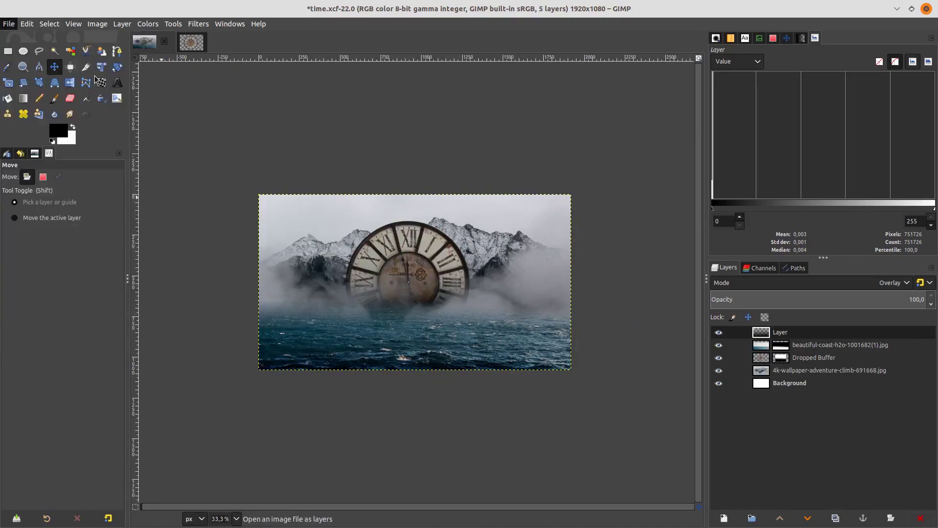
left_click(190, 259)
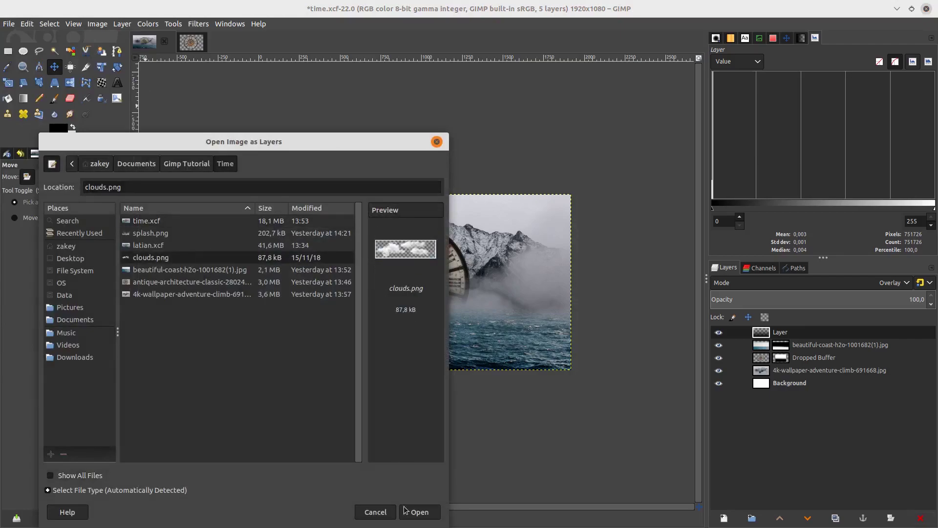
left_click(419, 512)
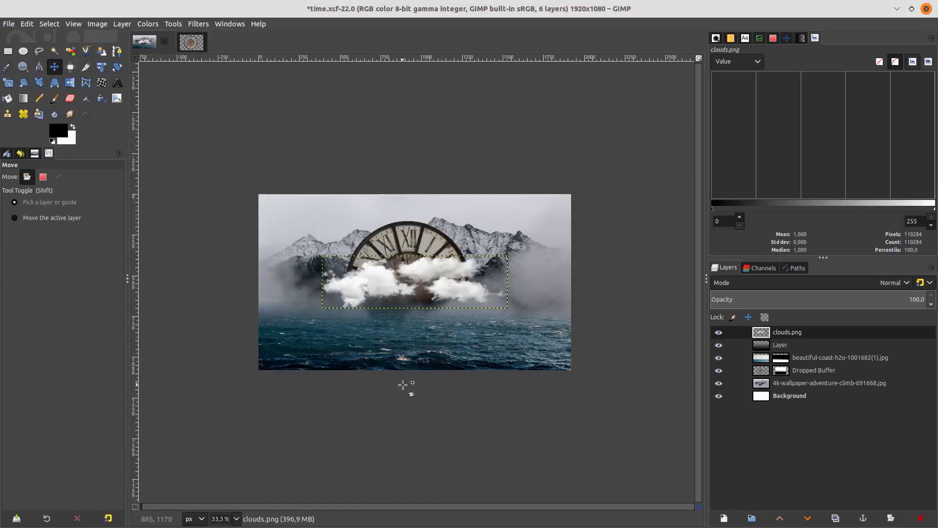
left_click_drag(852, 299, 780, 300)
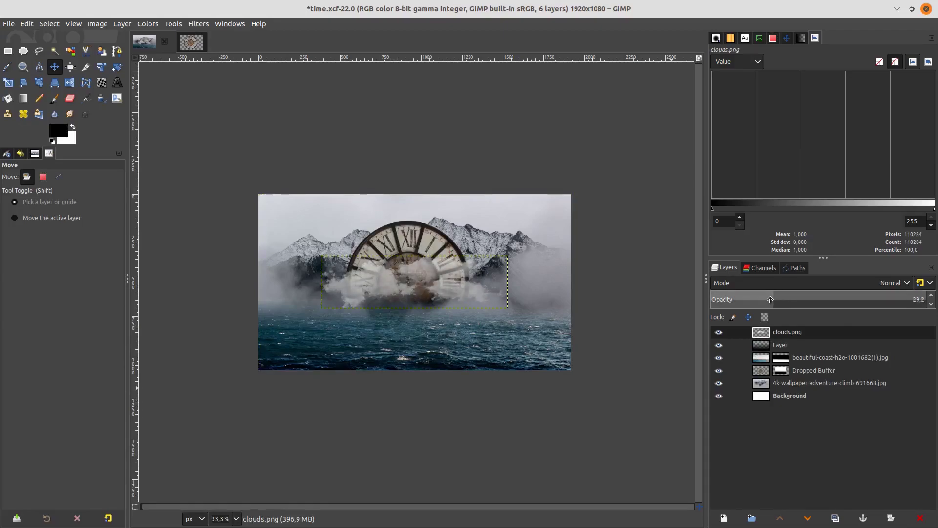
left_click_drag(770, 299, 768, 299)
scroll(405, 299, "up", 1, "ctrl")
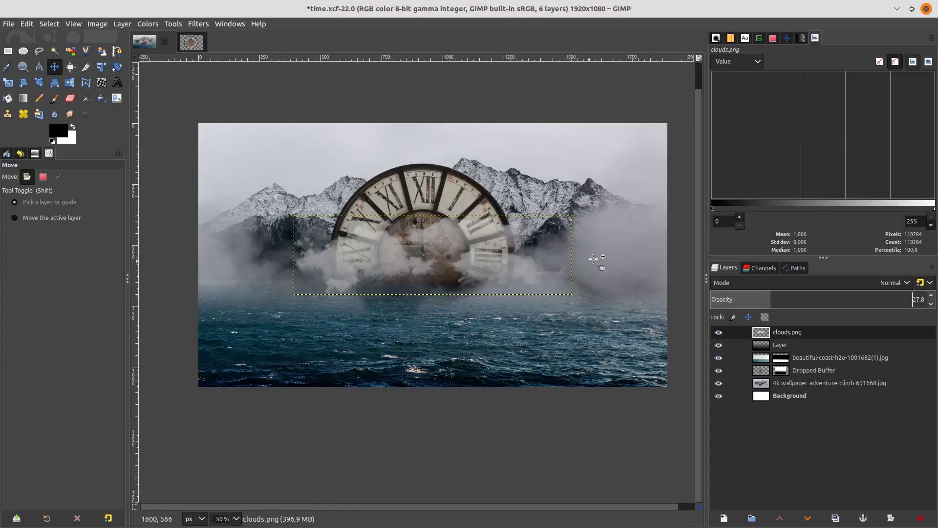
Scale the clouds layer to 1712×488 and move it over the lower-left sea.
left_click(8, 82)
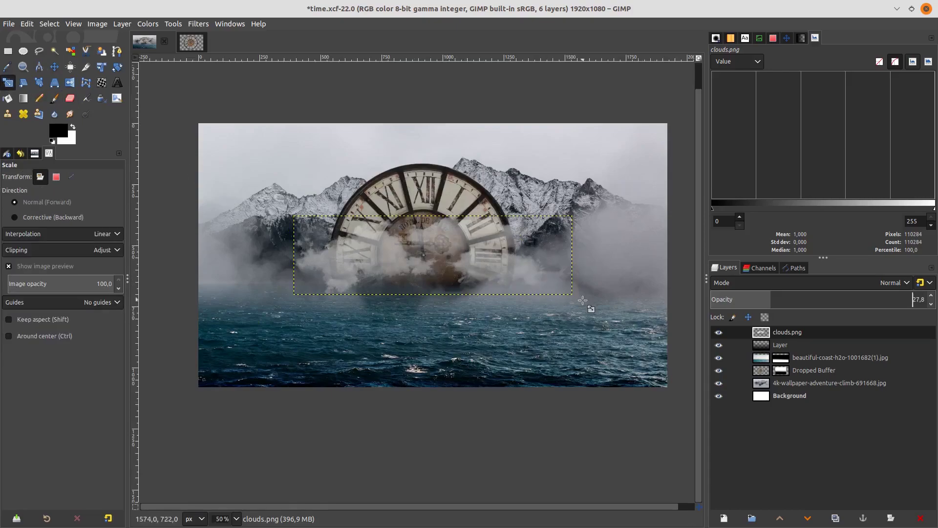
left_click_drag(581, 304, 529, 299)
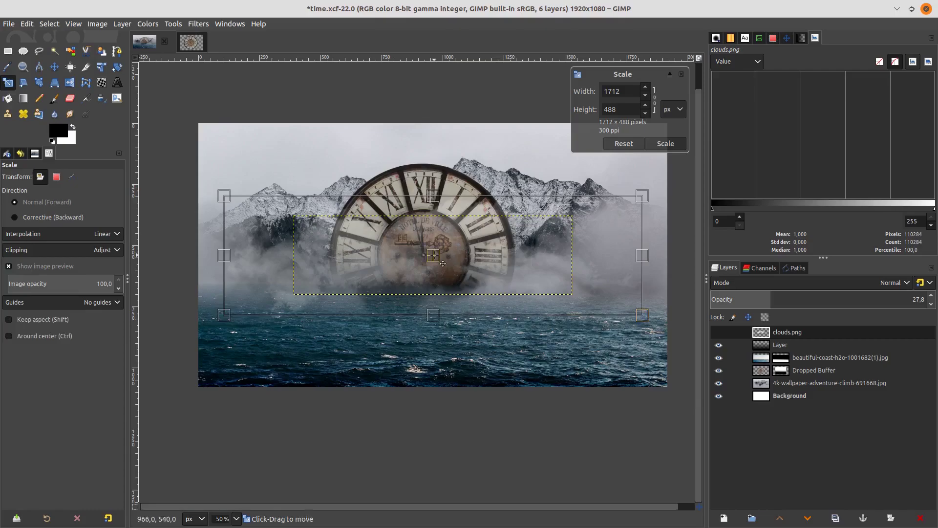
left_click_drag(442, 263, 209, 332)
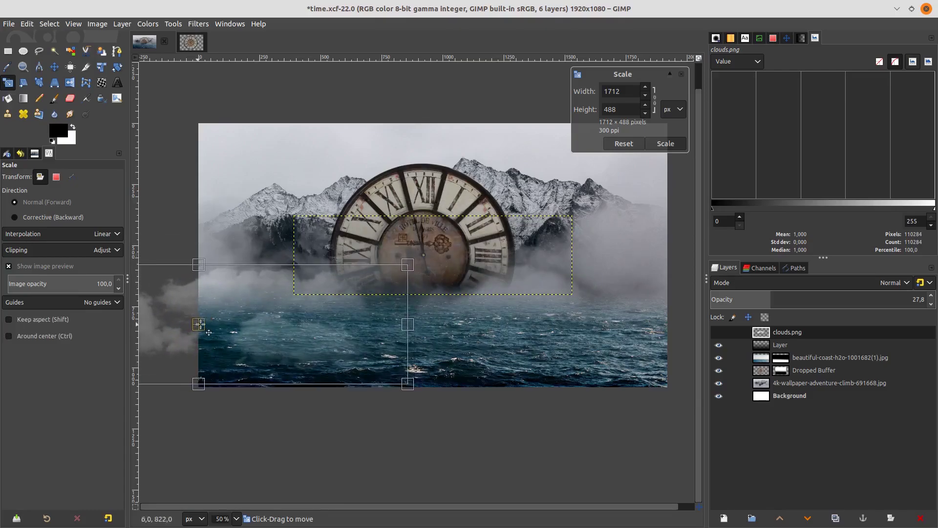
key("Return")
scroll(291, 375, "down", 1, "ctrl")
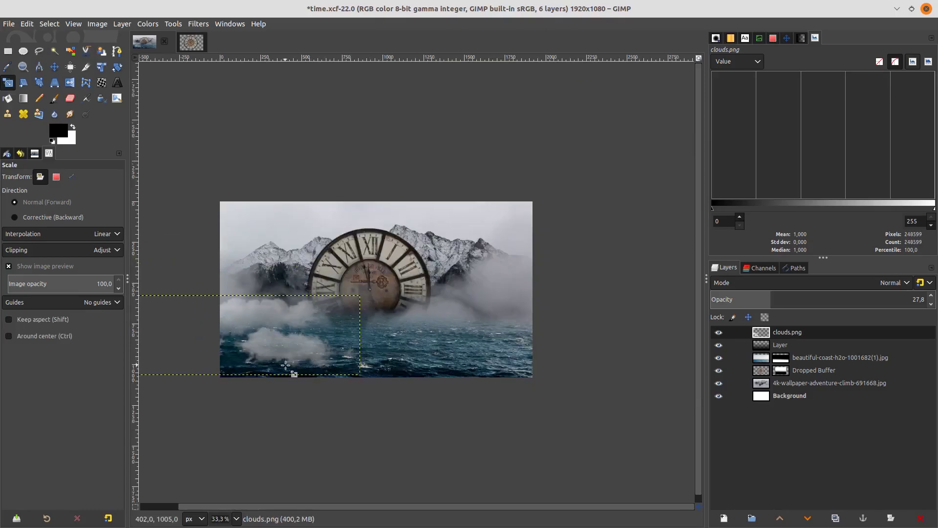
scroll(285, 365, "up", 1, "ctrl")
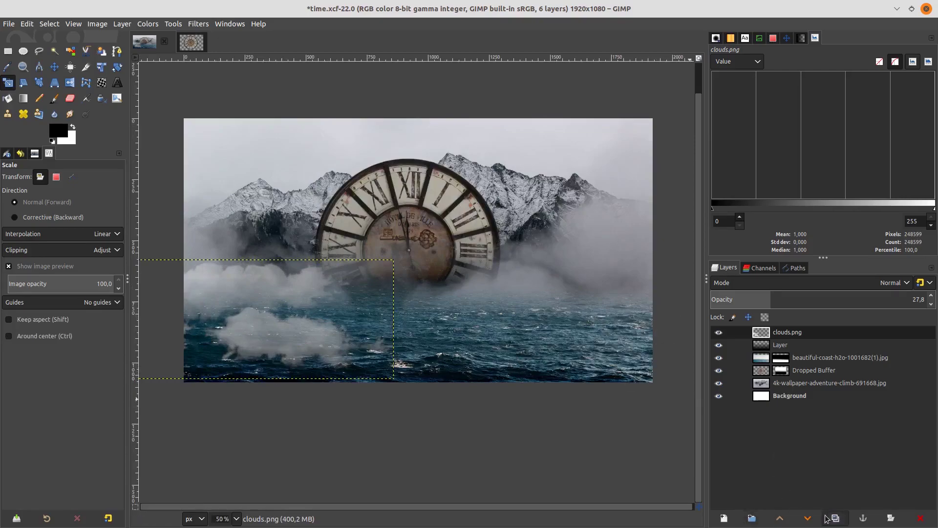
Duplicate the clouds layer, move the copy to the right side, and make it fainter.
left_click(836, 518)
scroll(290, 348, "down", 1, "ctrl")
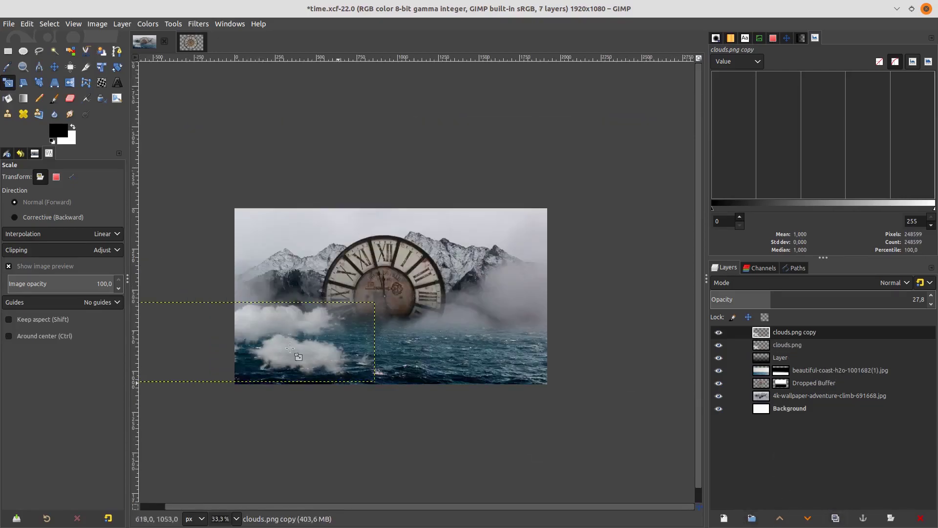
left_click(54, 66)
left_click_drag(273, 344, 623, 351)
scroll(647, 323, "up", 1)
left_click_drag(771, 299, 754, 299)
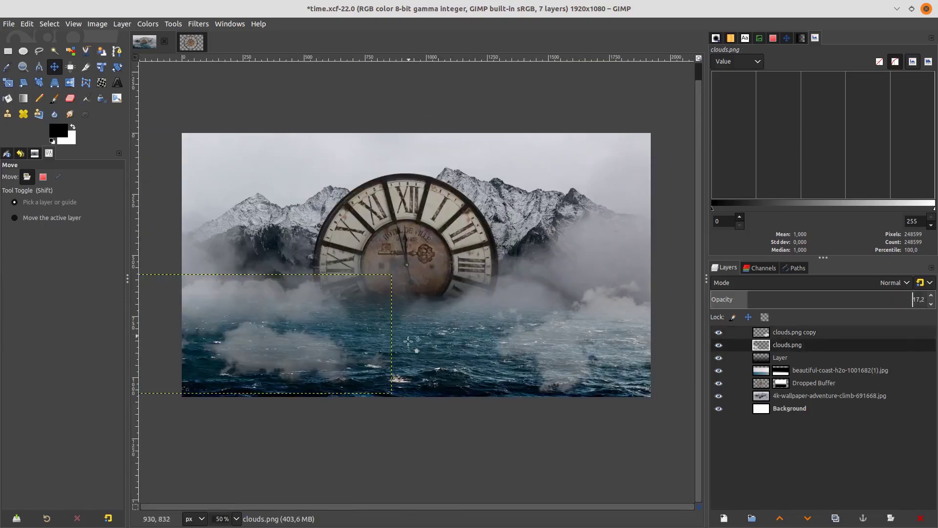
Switch between the clouds copy and original clouds layers to compare them.
left_click(805, 336)
scroll(355, 335, "down", 1)
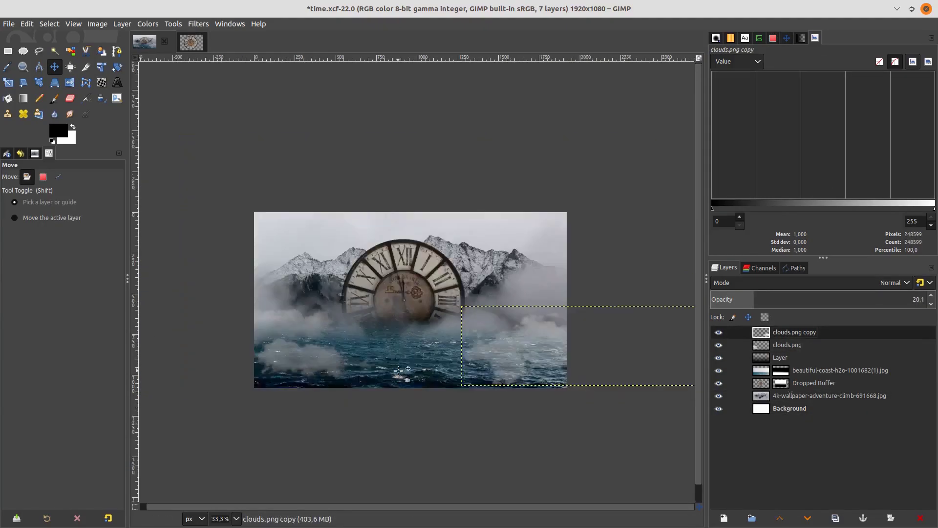
scroll(356, 335, "up", 1)
left_click(355, 336)
scroll(355, 335, "up", 1)
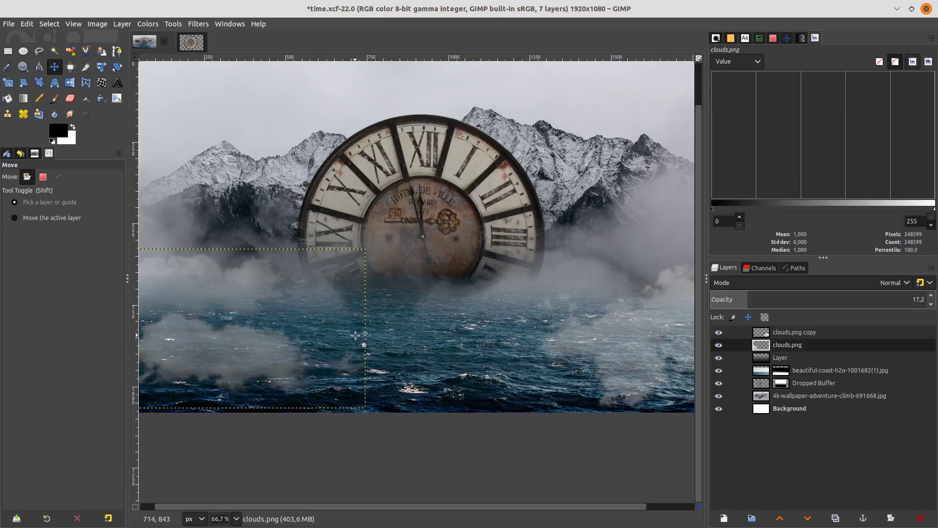
scroll(352, 241, "up", 1)
scroll(426, 342, "down", 2)
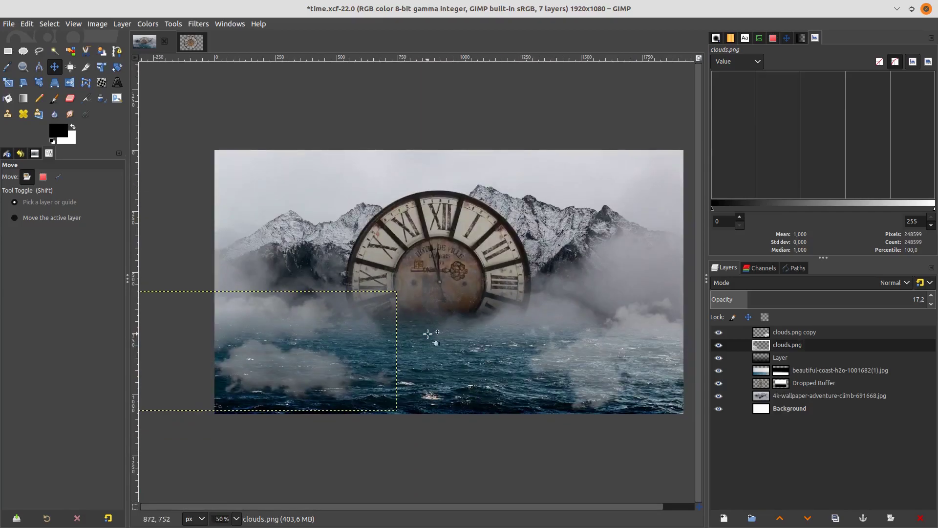
scroll(425, 342, "right", 1)
scroll(335, 322, "up", 1)
scroll(384, 330, "up", 3)
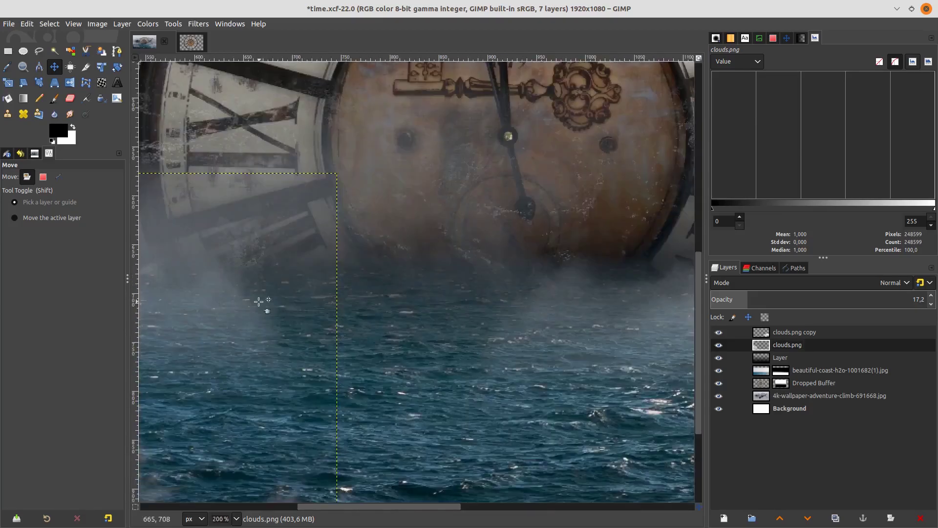
scroll(196, 300, "down", 1)
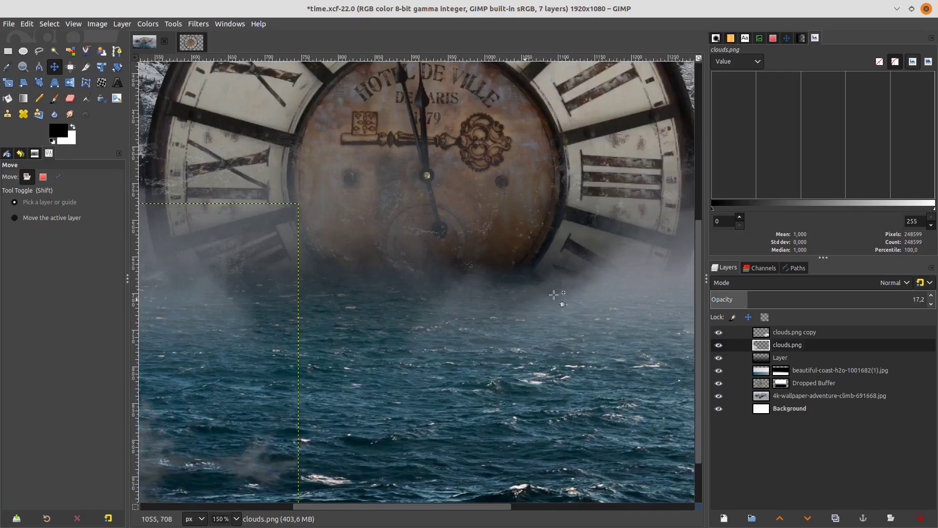
scroll(553, 294, "down", 2)
scroll(556, 399, "down", 1)
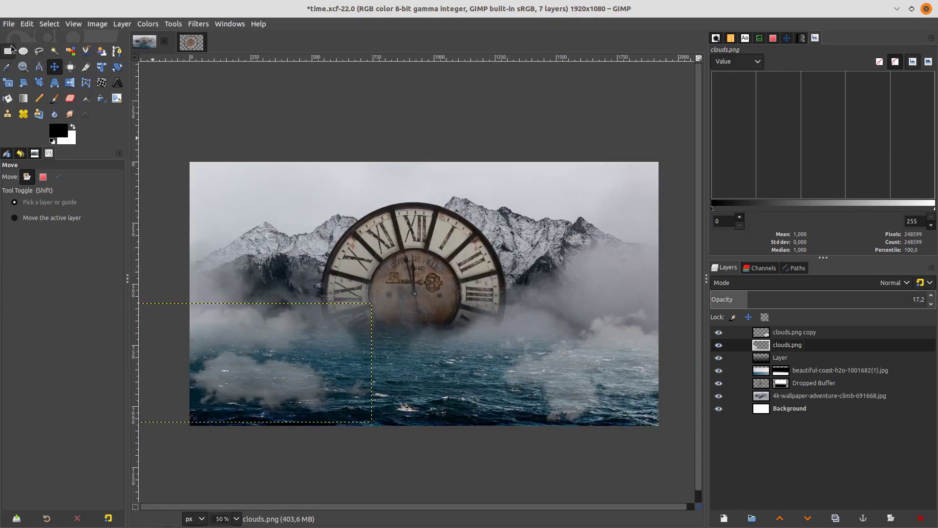
left_click(9, 24)
Import splash.png as a layer, copy it to the clipboard, then delete that layer.
left_click(42, 77)
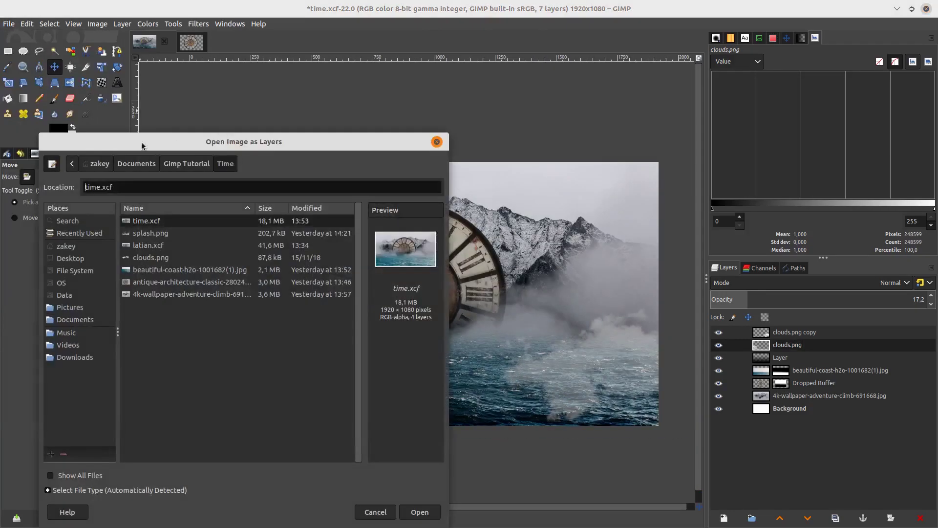
left_click(167, 237)
left_click(419, 511)
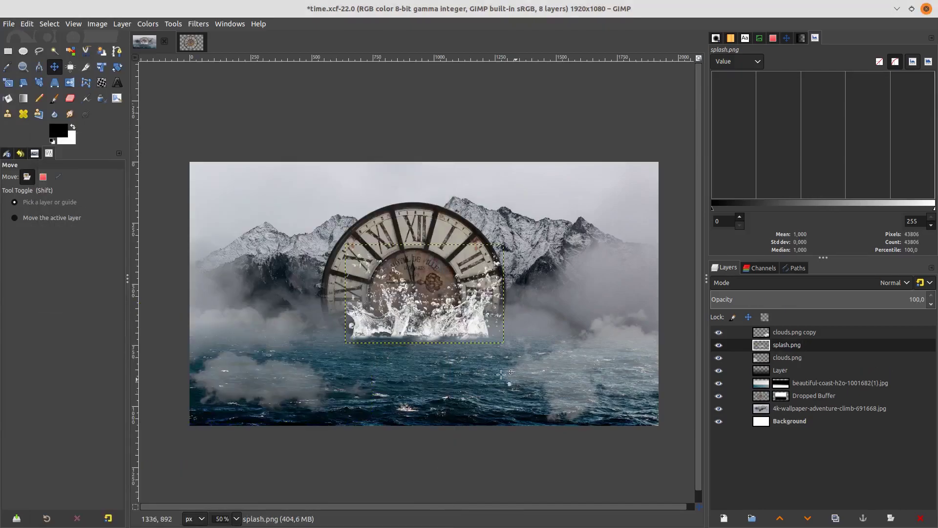
key("1")
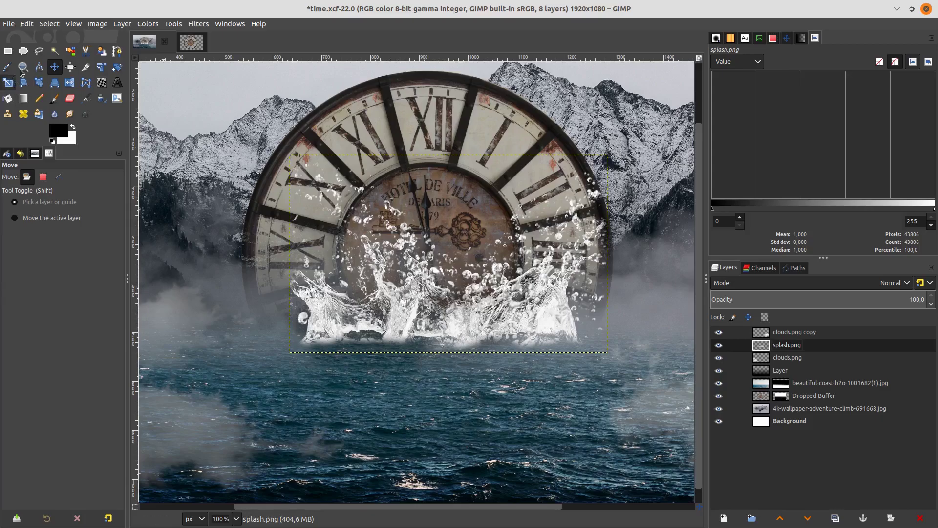
left_click(27, 24)
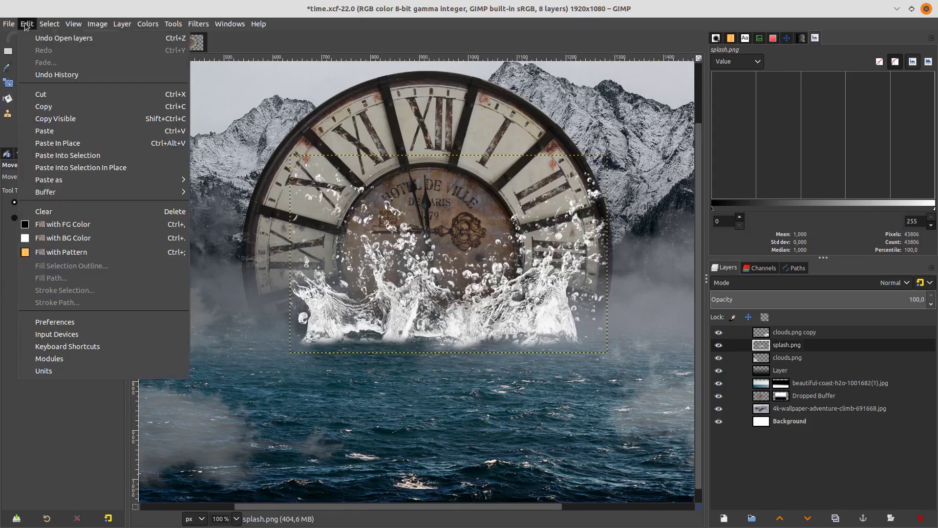
left_click(74, 107)
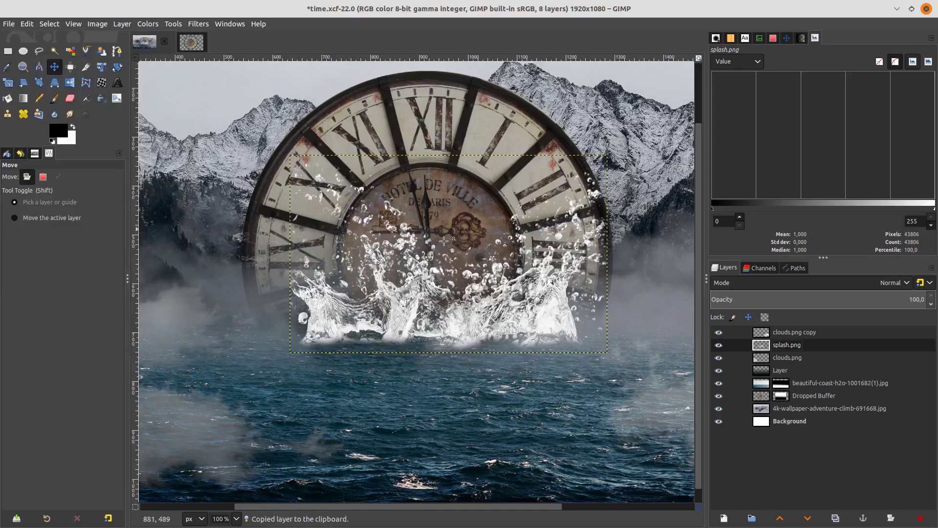
left_click(921, 518)
Add a new empty Layer #1 and choose the Paintbrush with the clipboard splash brush.
key("shift+ctrl+j")
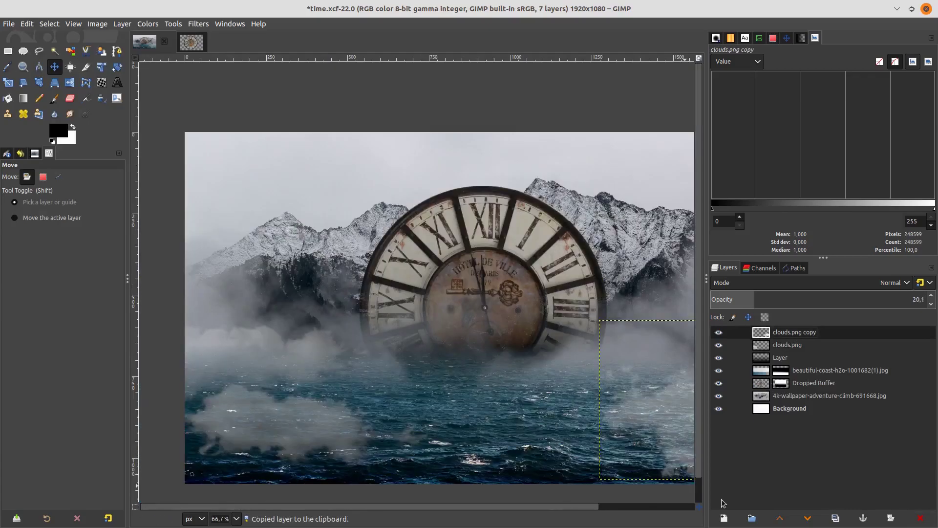
left_click(724, 518)
left_click(848, 510)
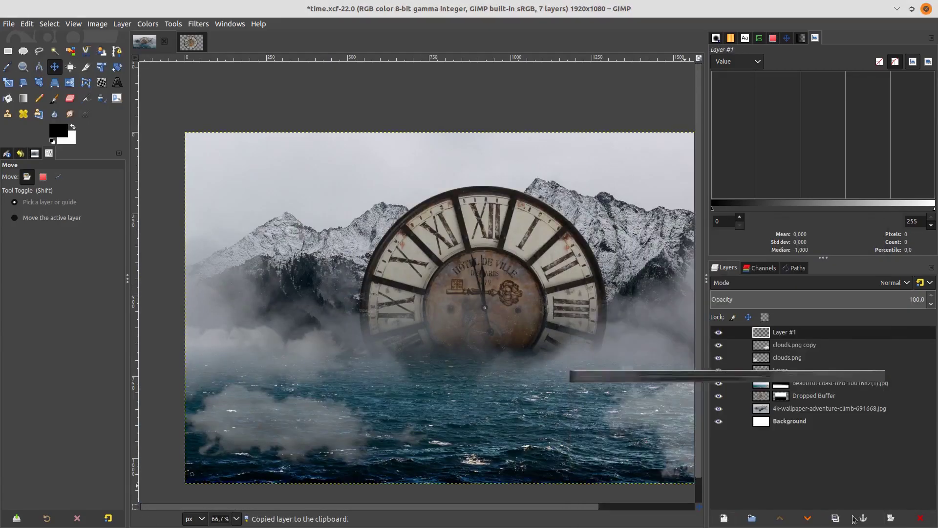
key("o")
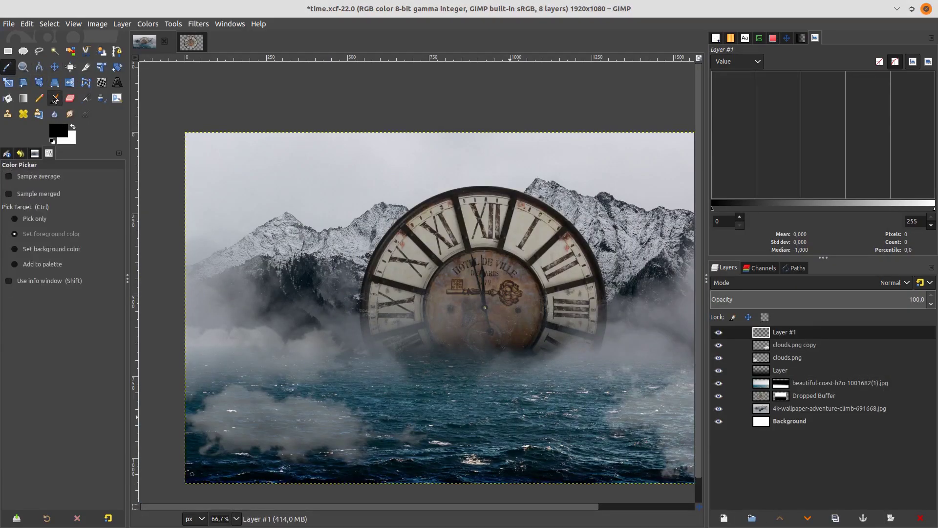
left_click(53, 98)
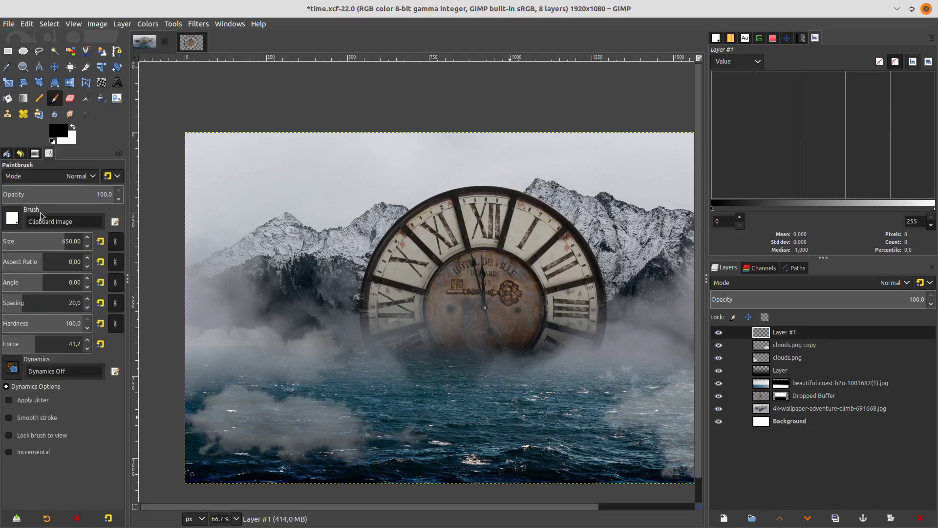
left_click(13, 219)
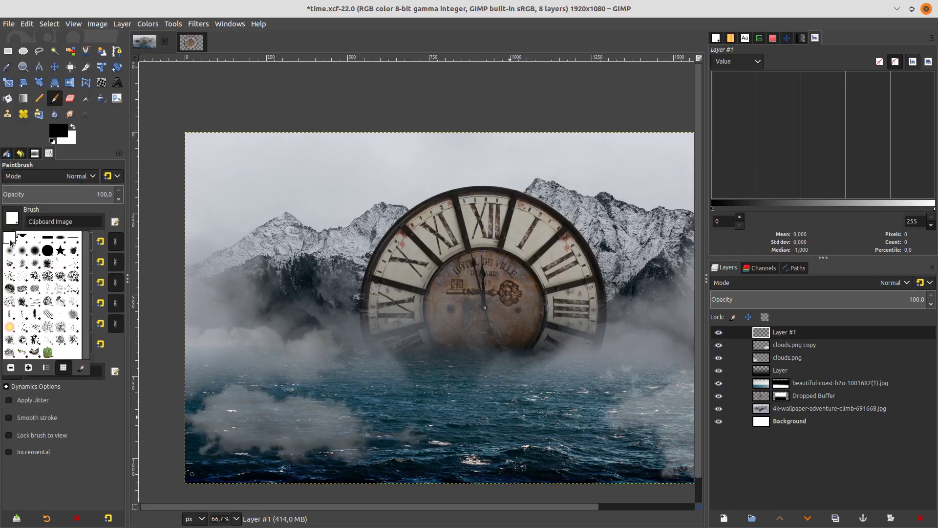
Test-stamp the splash, undo it, zoom in, and set the brush size to about 103.
left_click_drag(299, 274, 342, 318)
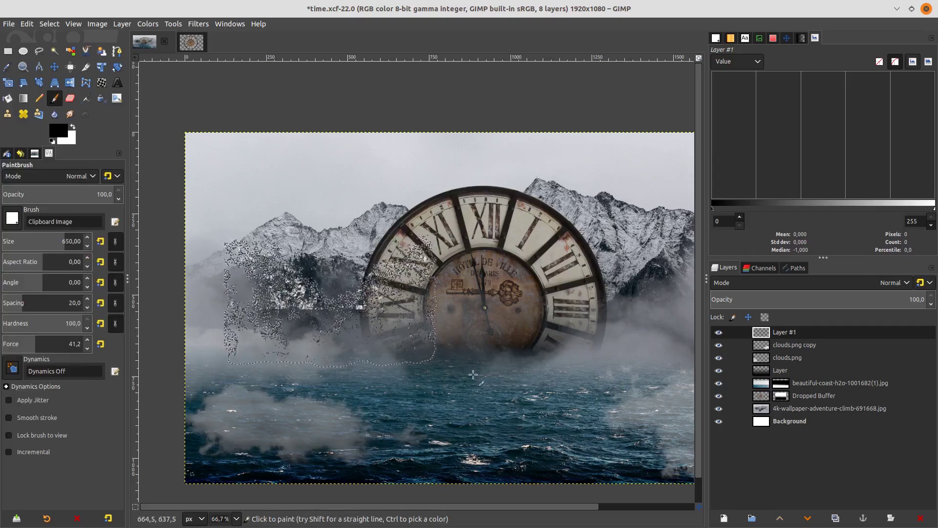
key("ctrl+z")
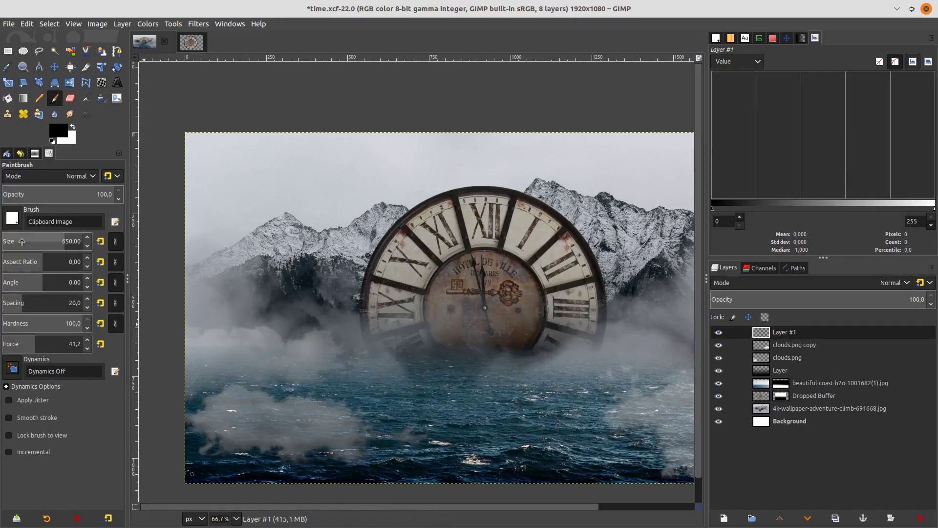
left_click_drag(59, 241, 17, 241)
key("plus")
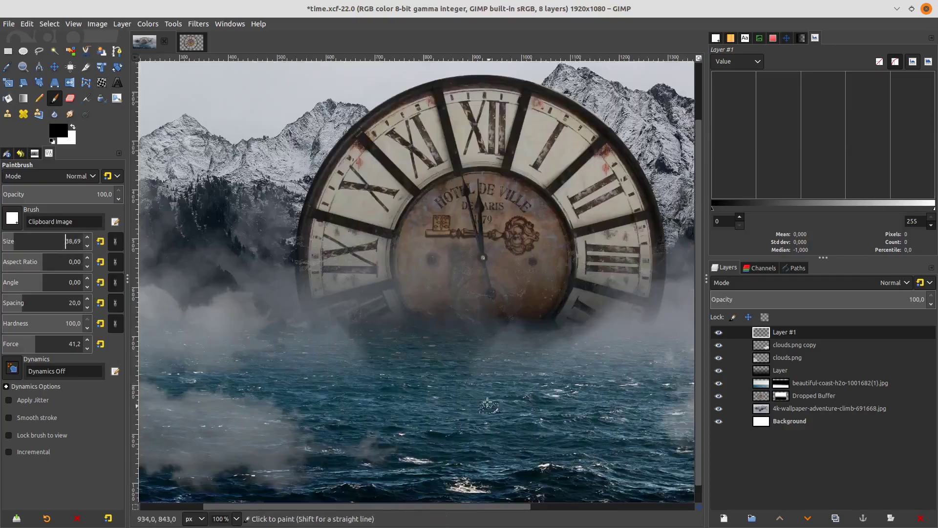
key("plus")
left_click_drag(13, 238, 18, 240)
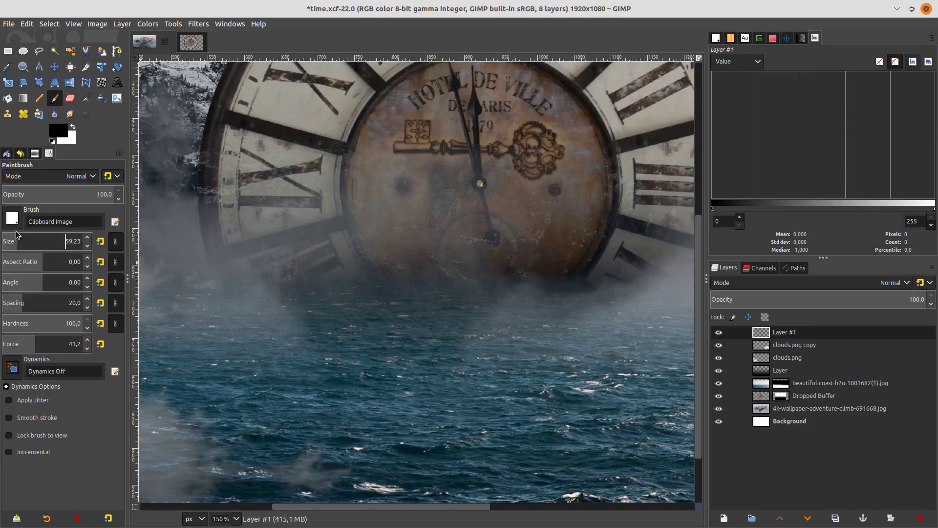
left_click(16, 239)
left_click_drag(18, 240, 20, 241)
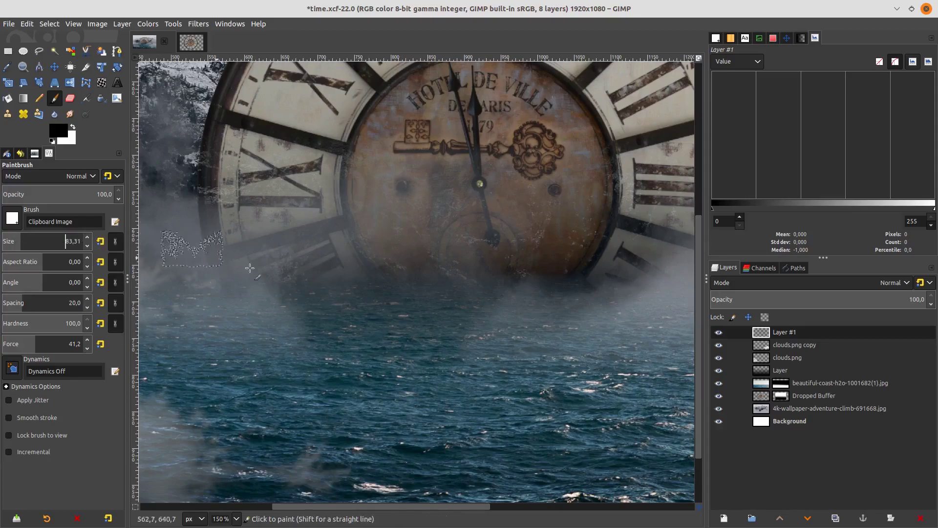
Stamp white splash at five points along the clock's waterline.
scroll(318, 289, "up", 1)
left_click(213, 270)
scroll(303, 293, "down", 4)
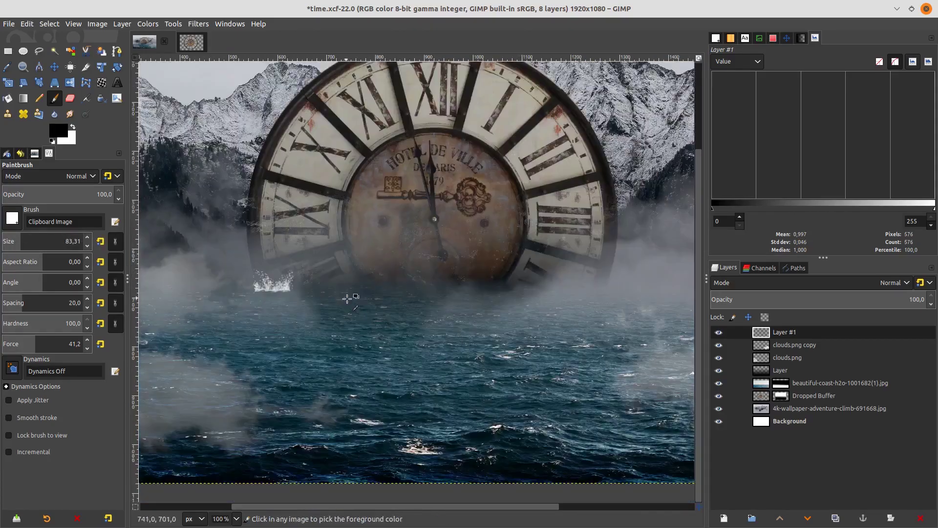
scroll(312, 298, "up", 4)
left_click(315, 298)
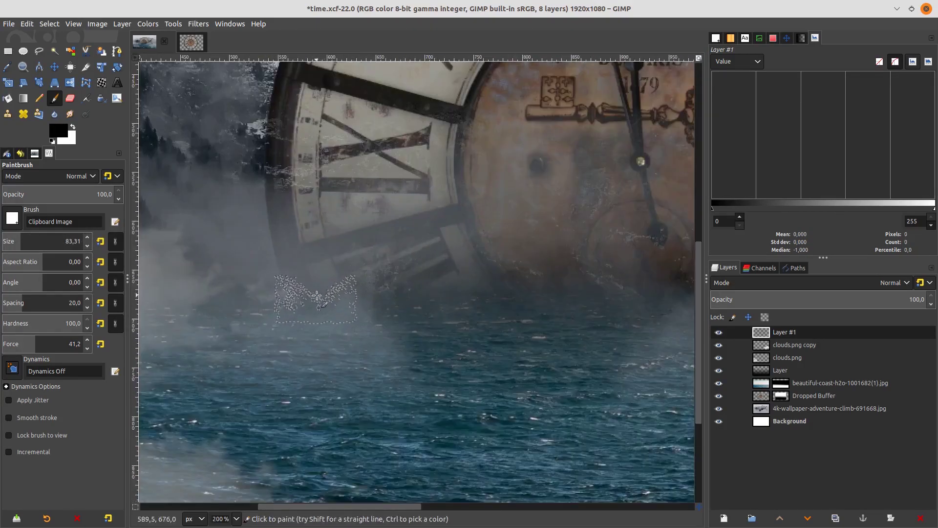
scroll(359, 291, "right", 3)
left_click(264, 293)
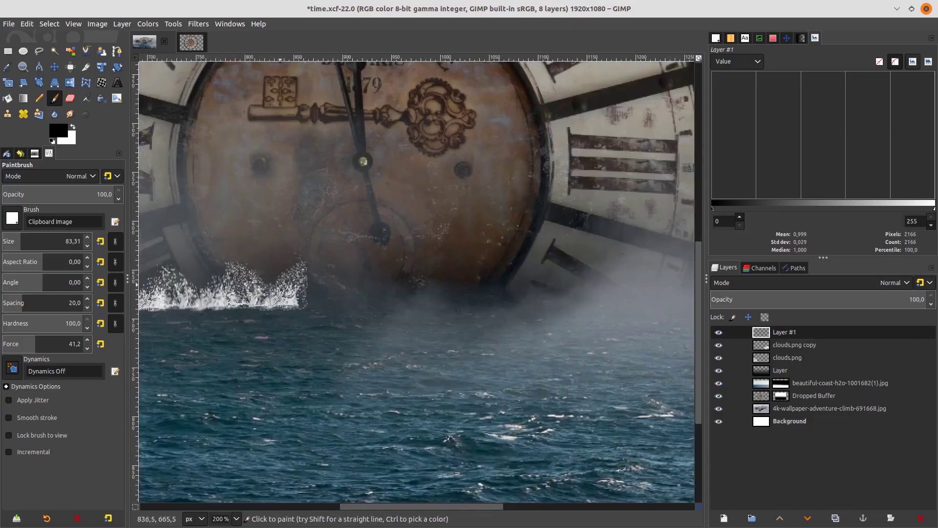
left_click(342, 293)
scroll(305, 289, "right", 5)
left_click(305, 288)
scroll(305, 288, "down", 3)
scroll(367, 303, "up", 3)
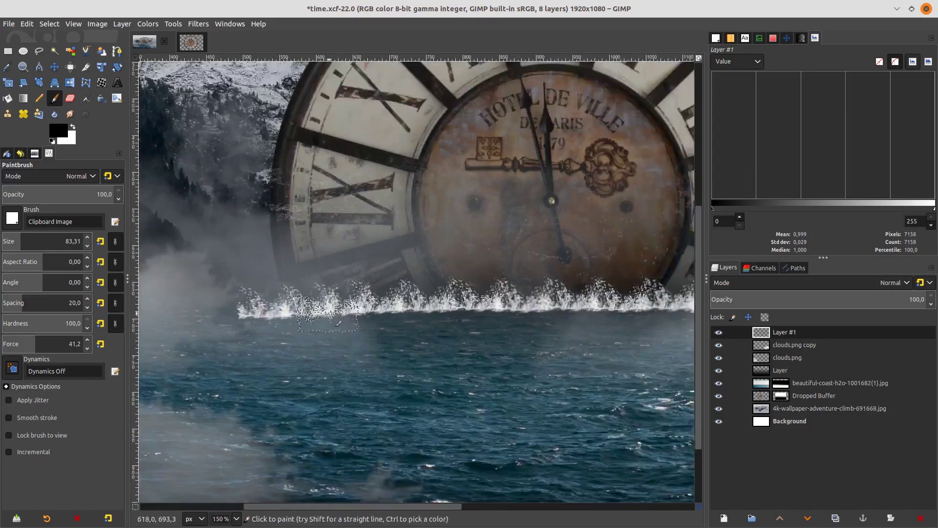
scroll(391, 303, "down", 2)
scroll(410, 316, "up", 2)
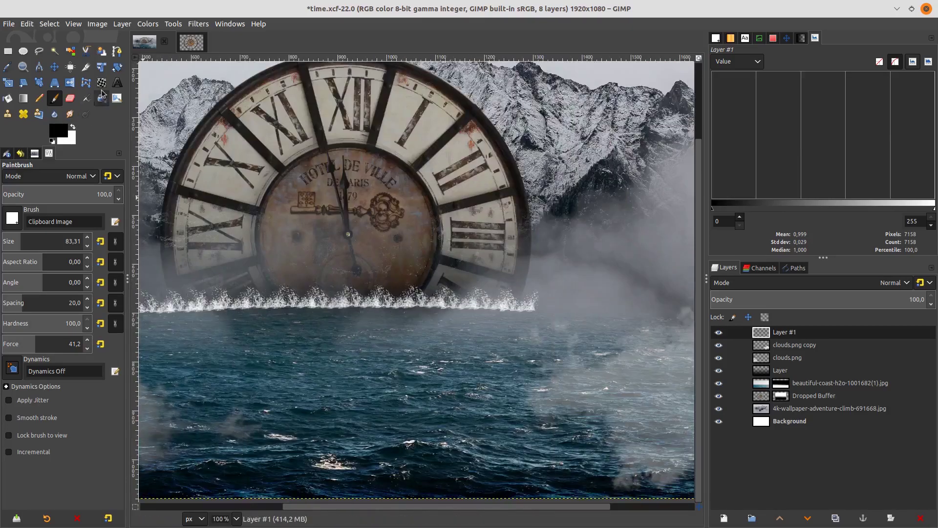
Warp the splash's left and right ends at 200% zoom so they bend into the sea.
left_click(102, 82)
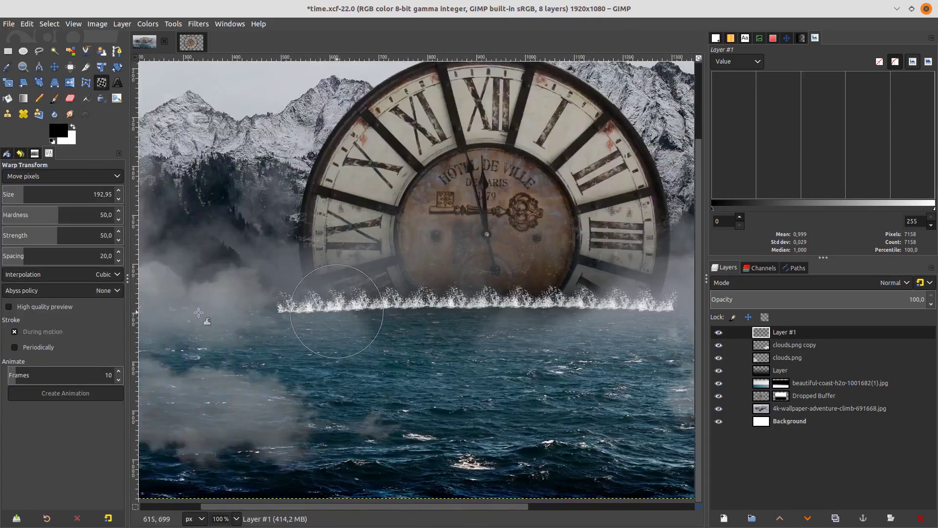
scroll(388, 325, "left", 5)
key("2")
left_click_drag(365, 263, 354, 283)
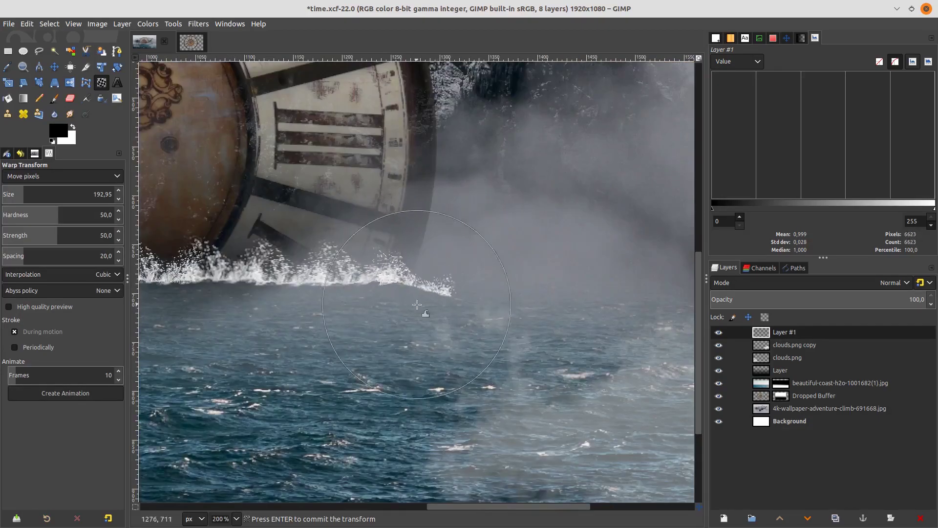
left_click_drag(447, 273, 454, 303)
scroll(455, 303, "down", 3)
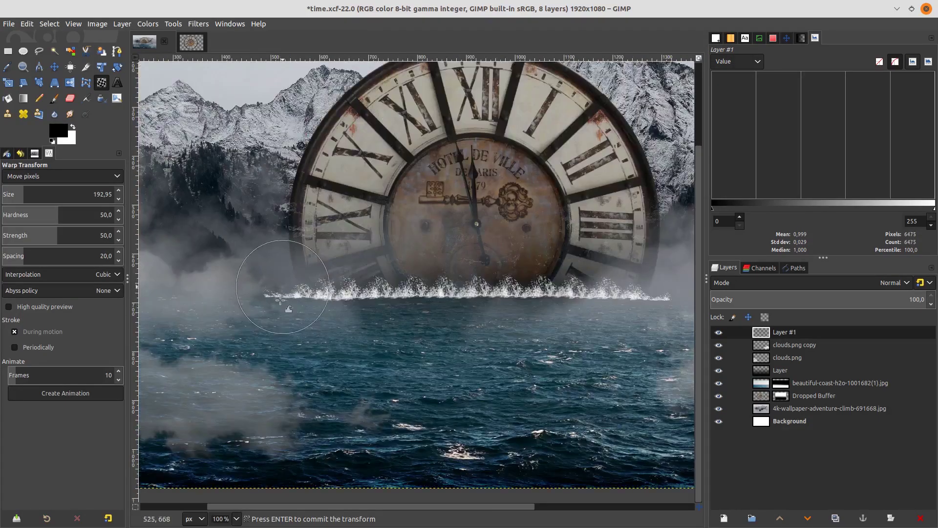
scroll(454, 303, "down", 2)
scroll(519, 334, "up", 6)
scroll(519, 335, "down", 3)
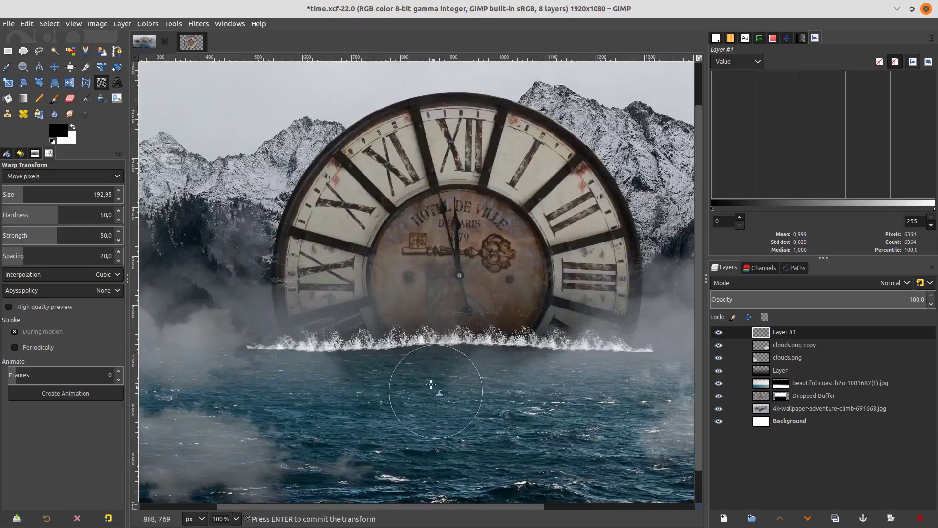
scroll(519, 335, "down", 2)
left_click(805, 345)
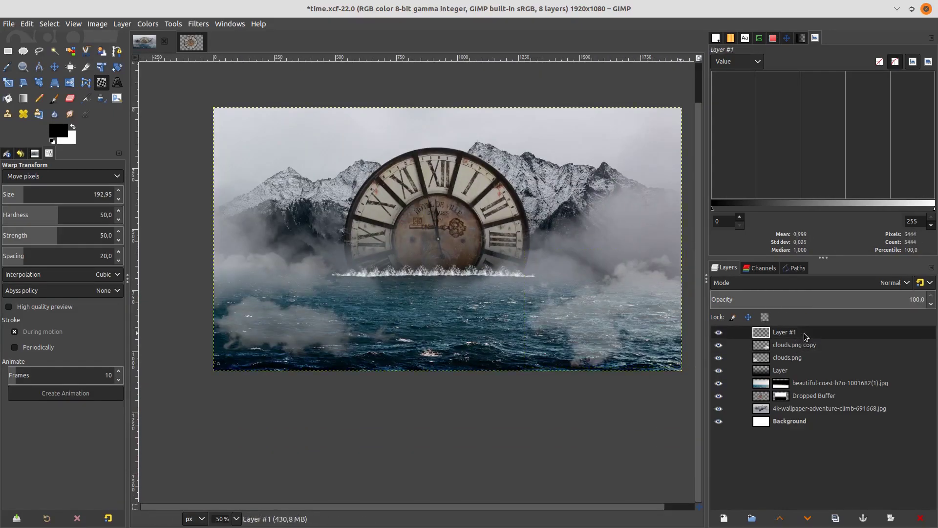
Set Layer #1 to Overlay mode at 68.1% opacity and save time.xcf.
left_click(821, 283)
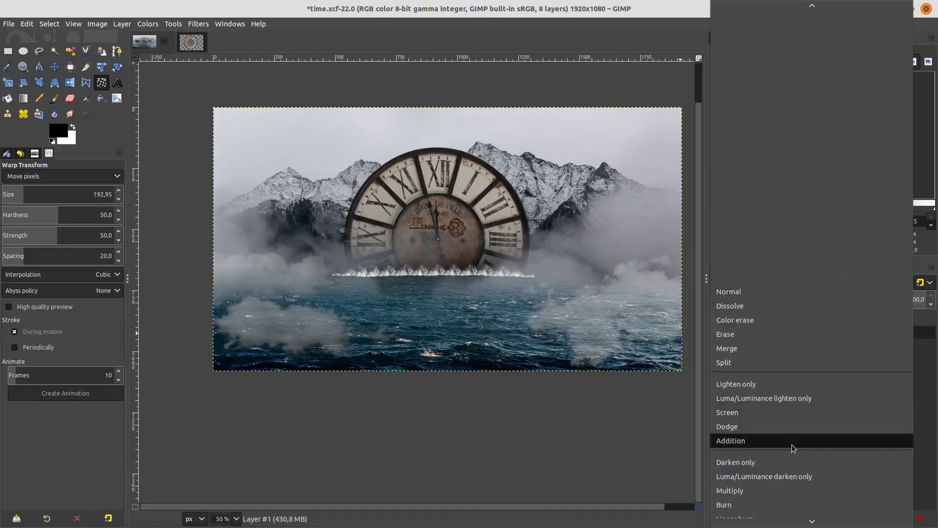
scroll(791, 442, "down", 2)
scroll(791, 445, "down", 2)
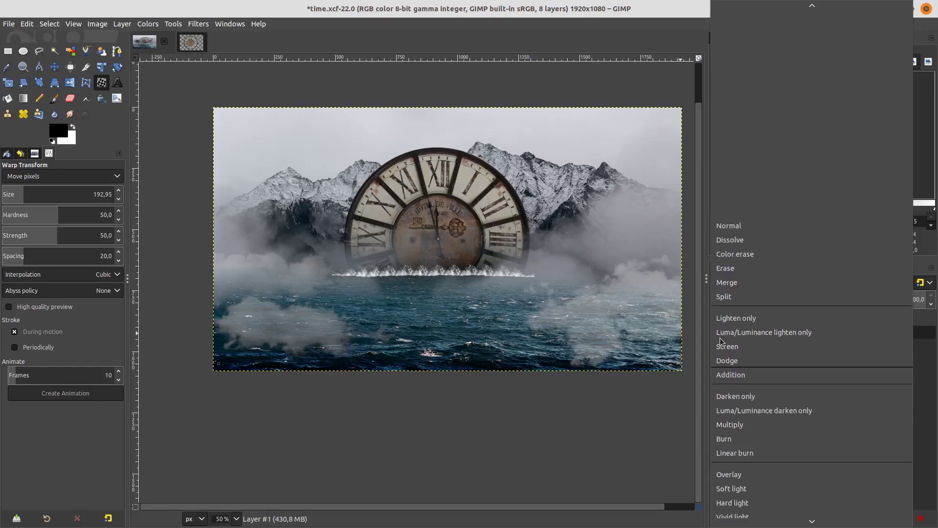
scroll(805, 435, "down", 2)
left_click(810, 442)
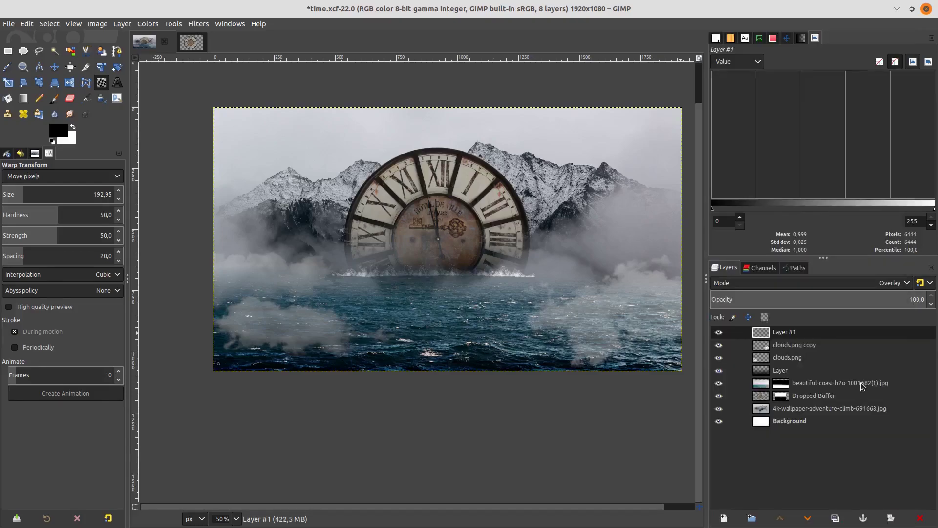
left_click(870, 300)
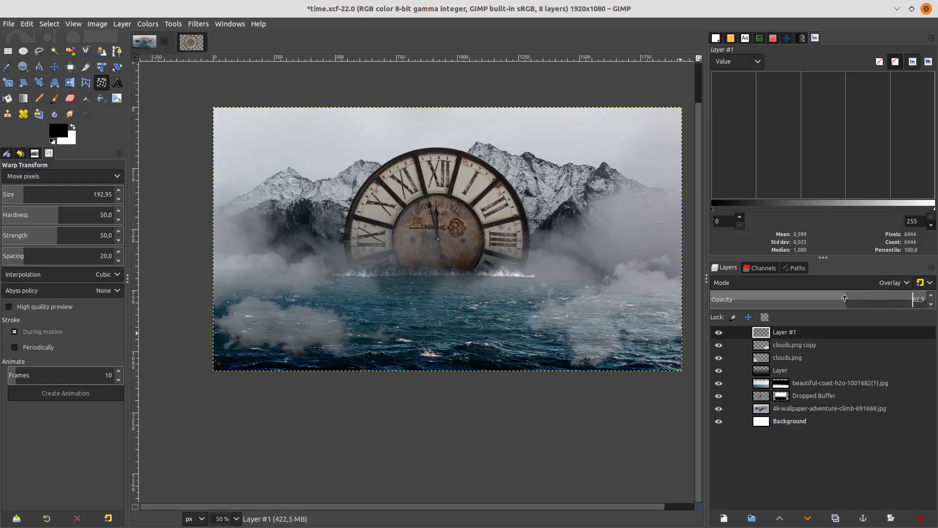
scroll(537, 318, "right", 1)
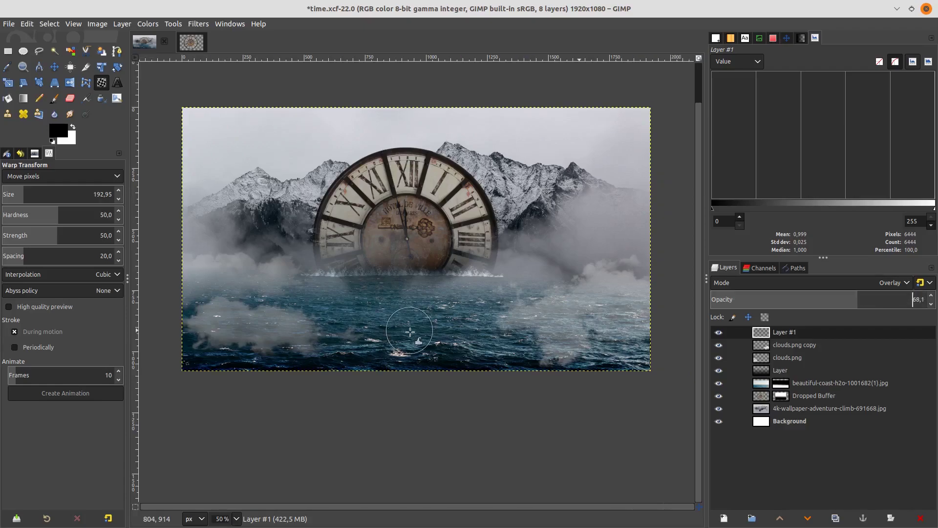
scroll(536, 343, "down", 1)
scroll(512, 351, "up", 1)
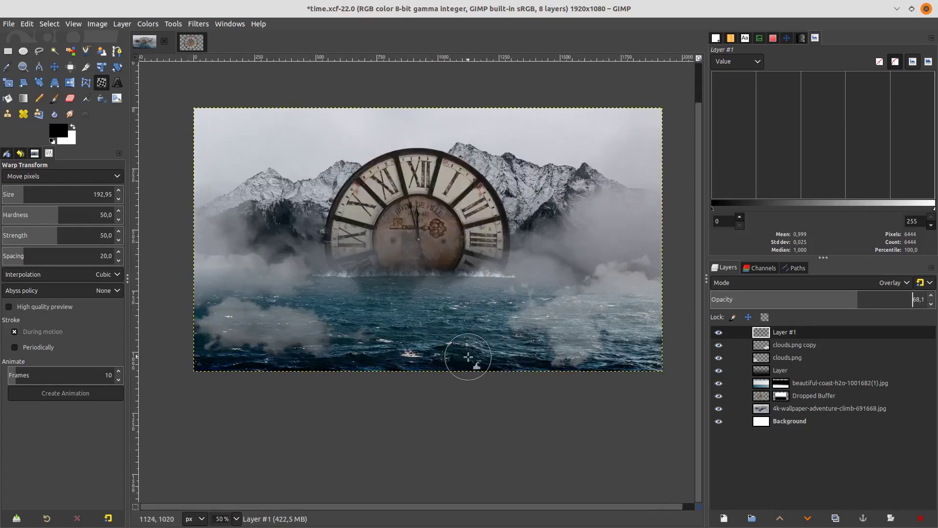
key("ctrl+s")
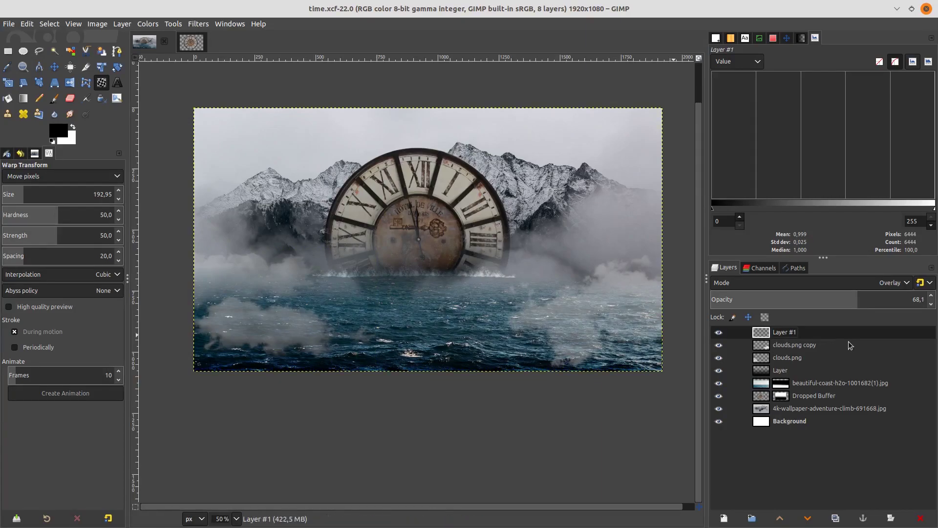
Add Layer #2 and fill it with a Blue Green gradient dragged from top to bottom.
left_click(724, 518)
left_click(850, 516)
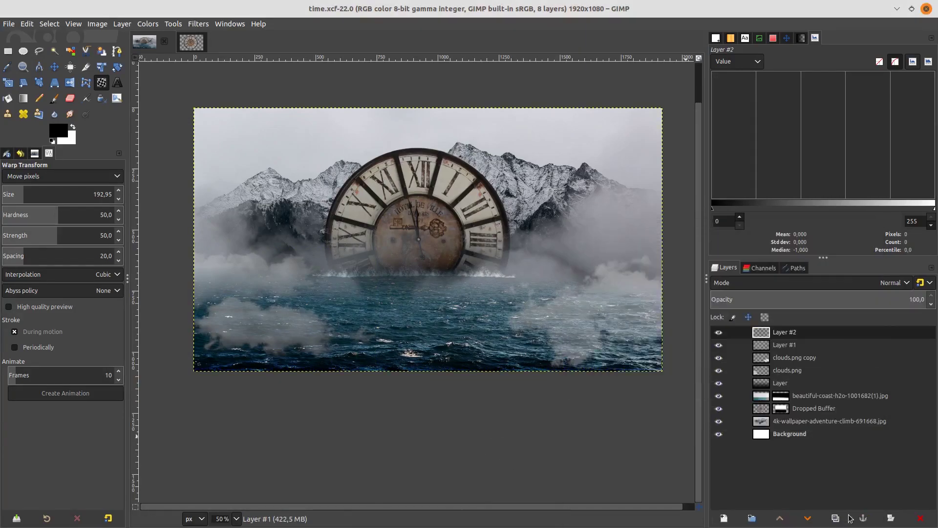
key("g")
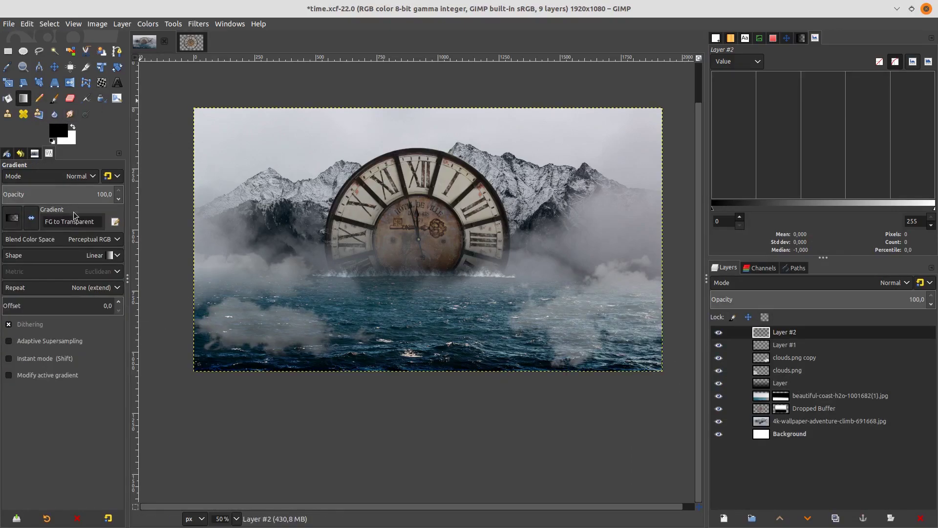
left_click(19, 224)
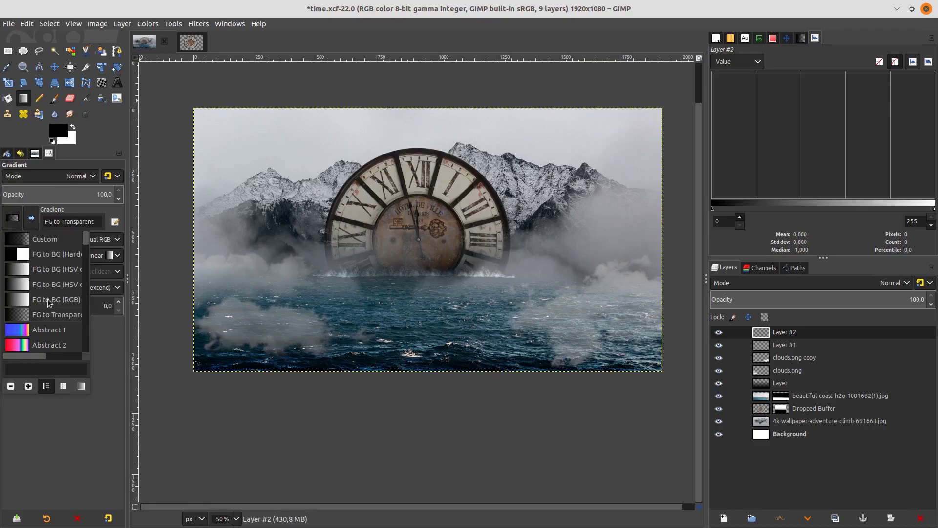
scroll(48, 303, "down", 3)
scroll(48, 308, "down", 1)
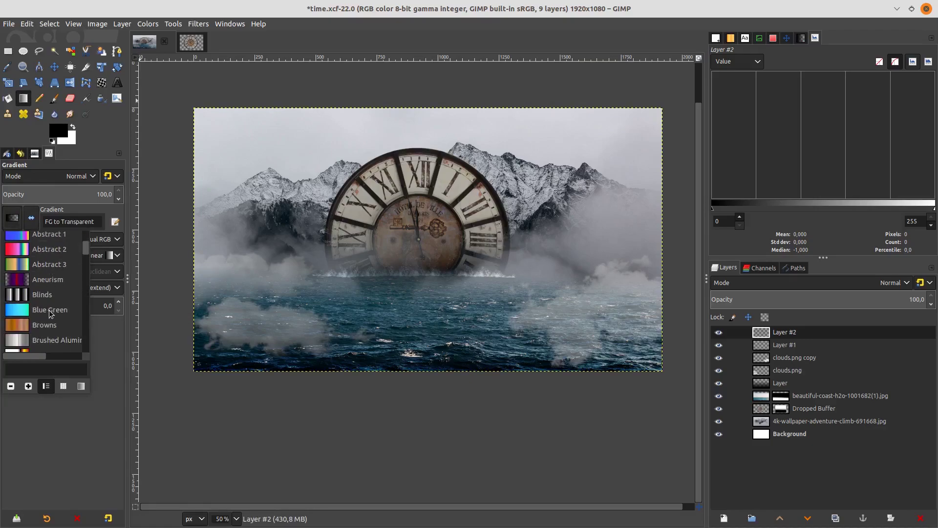
left_click(50, 312)
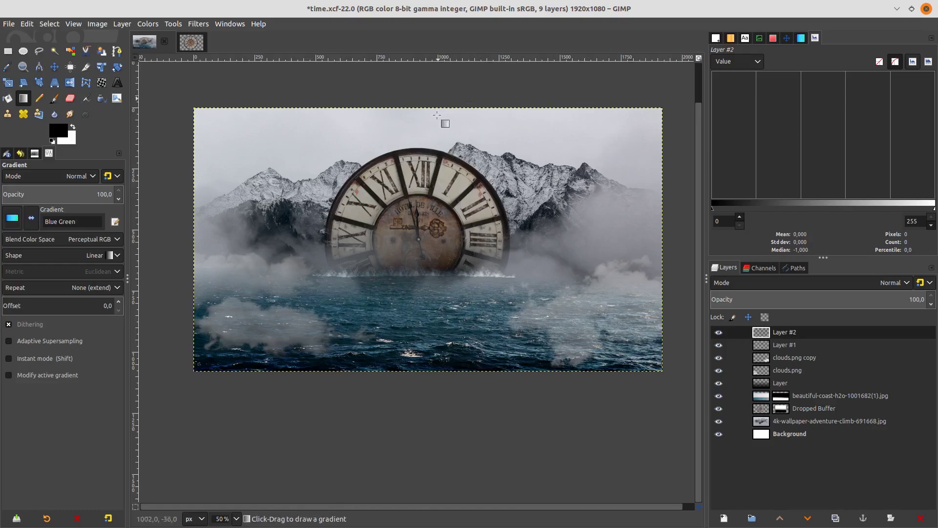
mouse_move(438, 99)
left_mouse_down()
mouse_move(426, 391)
mouse_move(434, 391)
left_mouse_up()
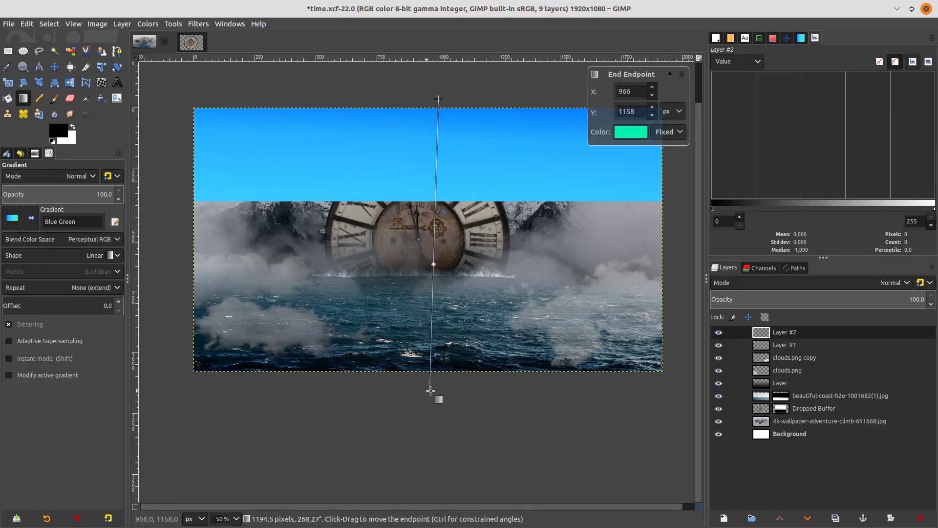
Blend the gradient Layer #2 in Soft light at 43.4% opacity and save time.xcf.
key("m")
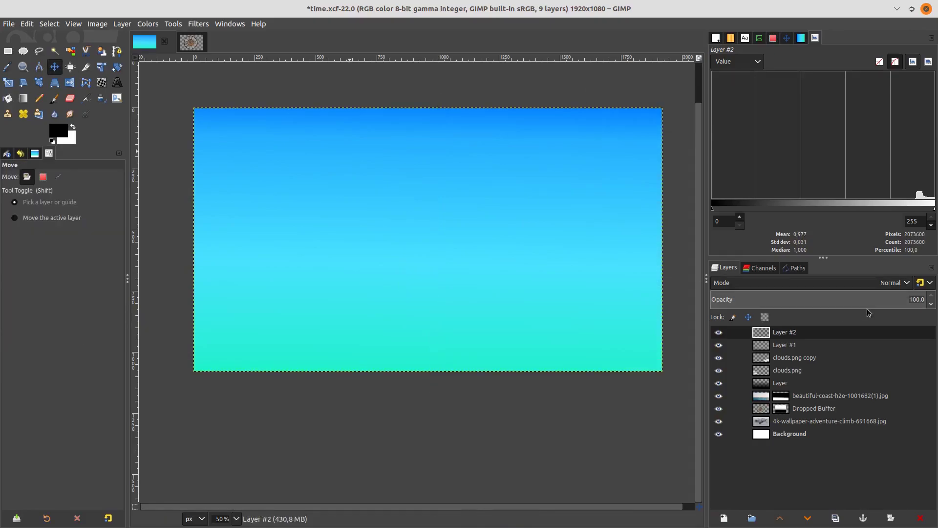
left_click(786, 288)
scroll(784, 291, "down", 2)
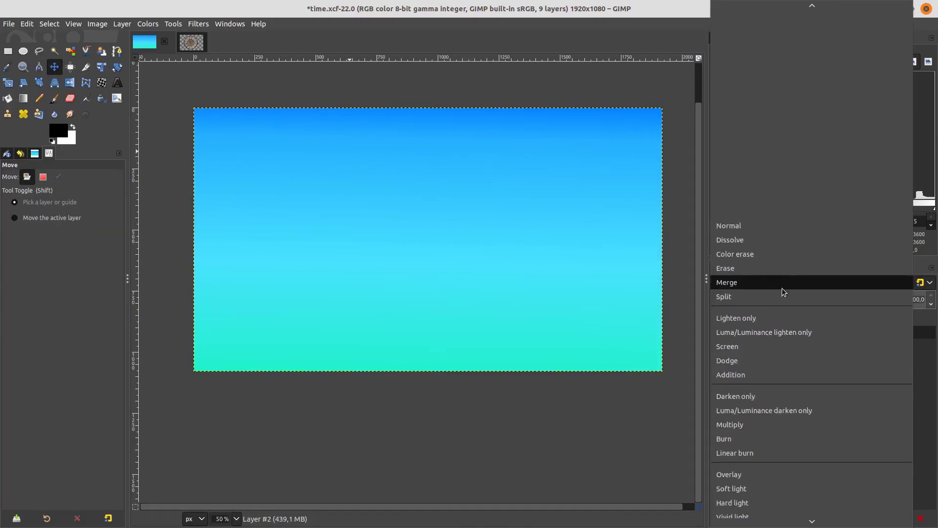
scroll(785, 291, "down", 2)
scroll(784, 291, "down", 2)
left_click(780, 322)
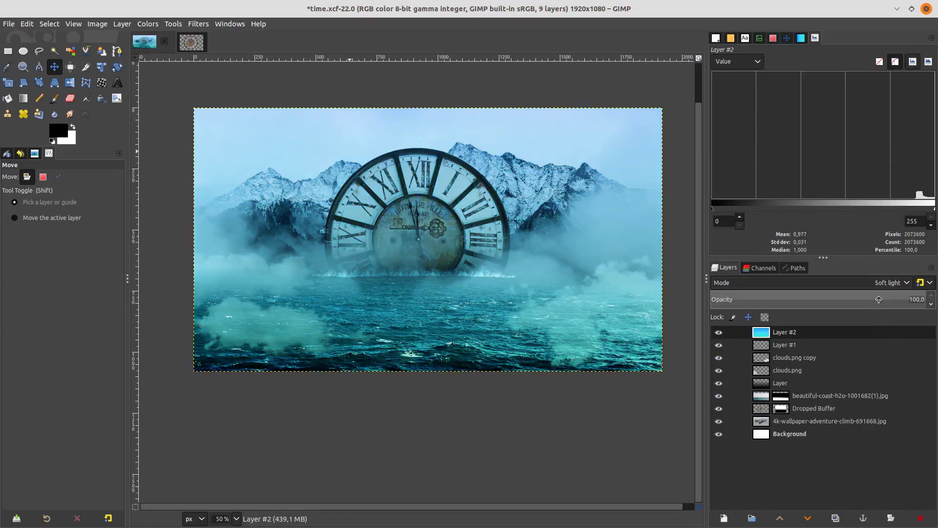
mouse_move(879, 299)
left_mouse_down()
mouse_move(783, 290)
mouse_move(804, 289)
mouse_move(810, 303)
left_mouse_up()
key("ctrl+s")
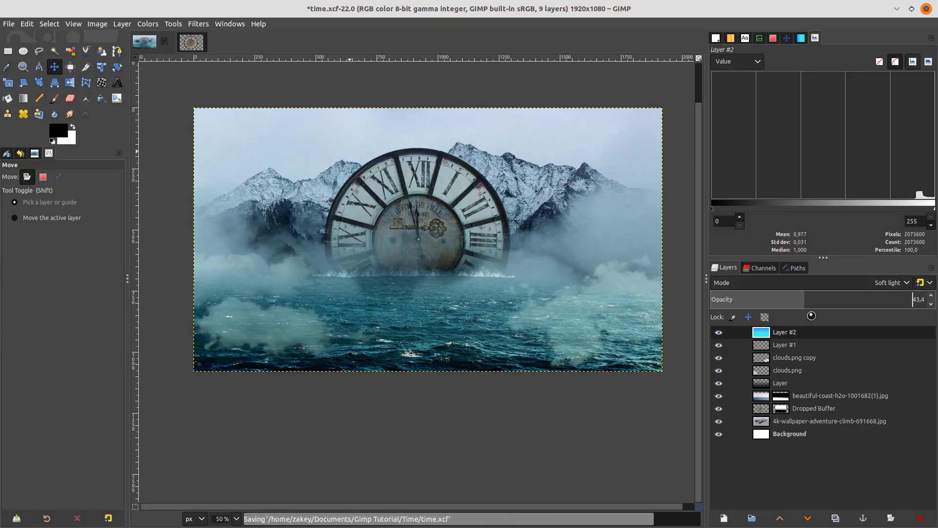